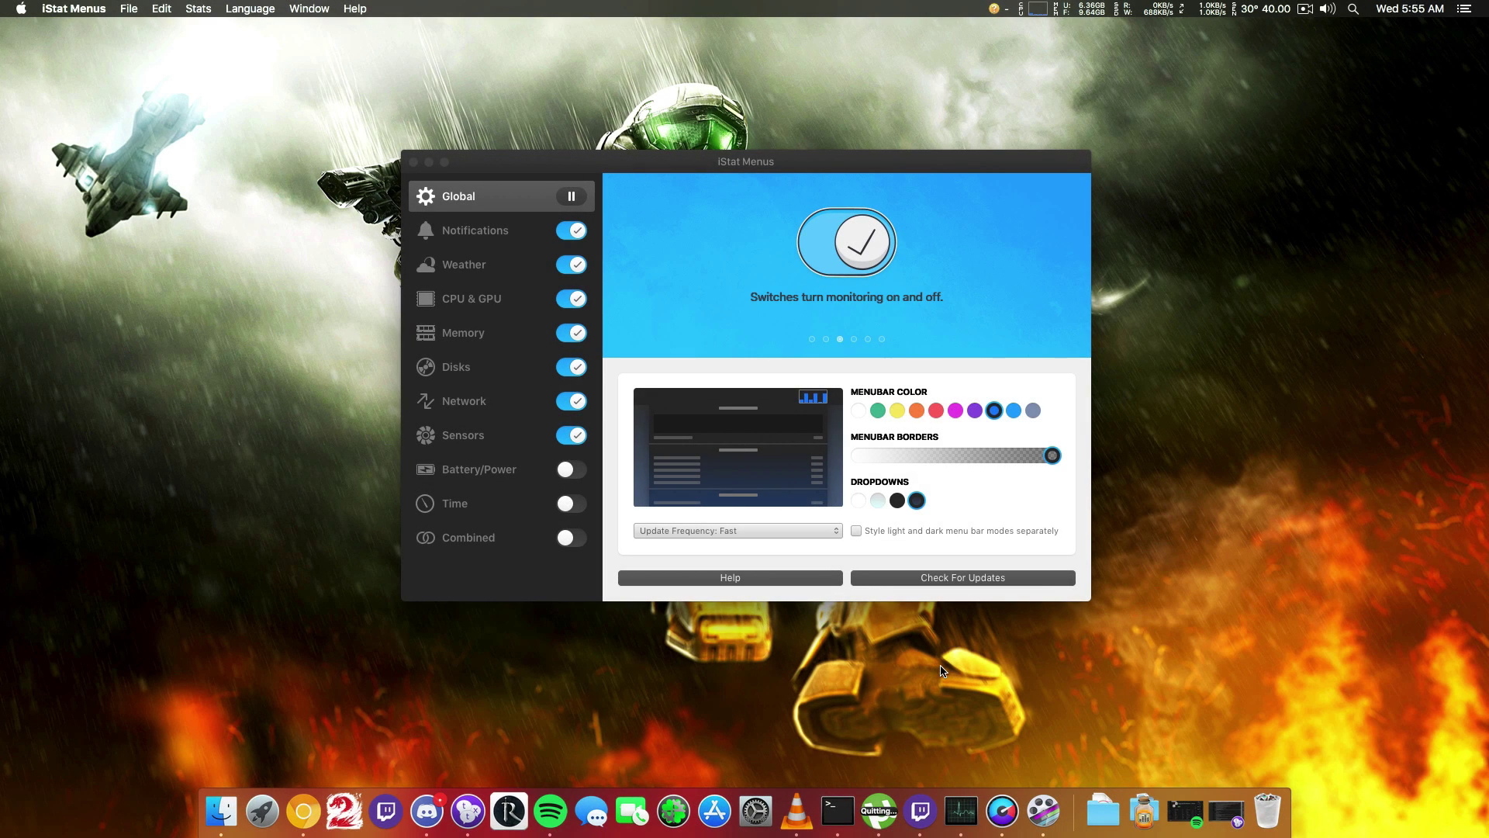
# Check the iStat Menus version information and reposition the settings window
pyautogui.moveTo(786, 161); pyautogui.dragTo(786, 184)
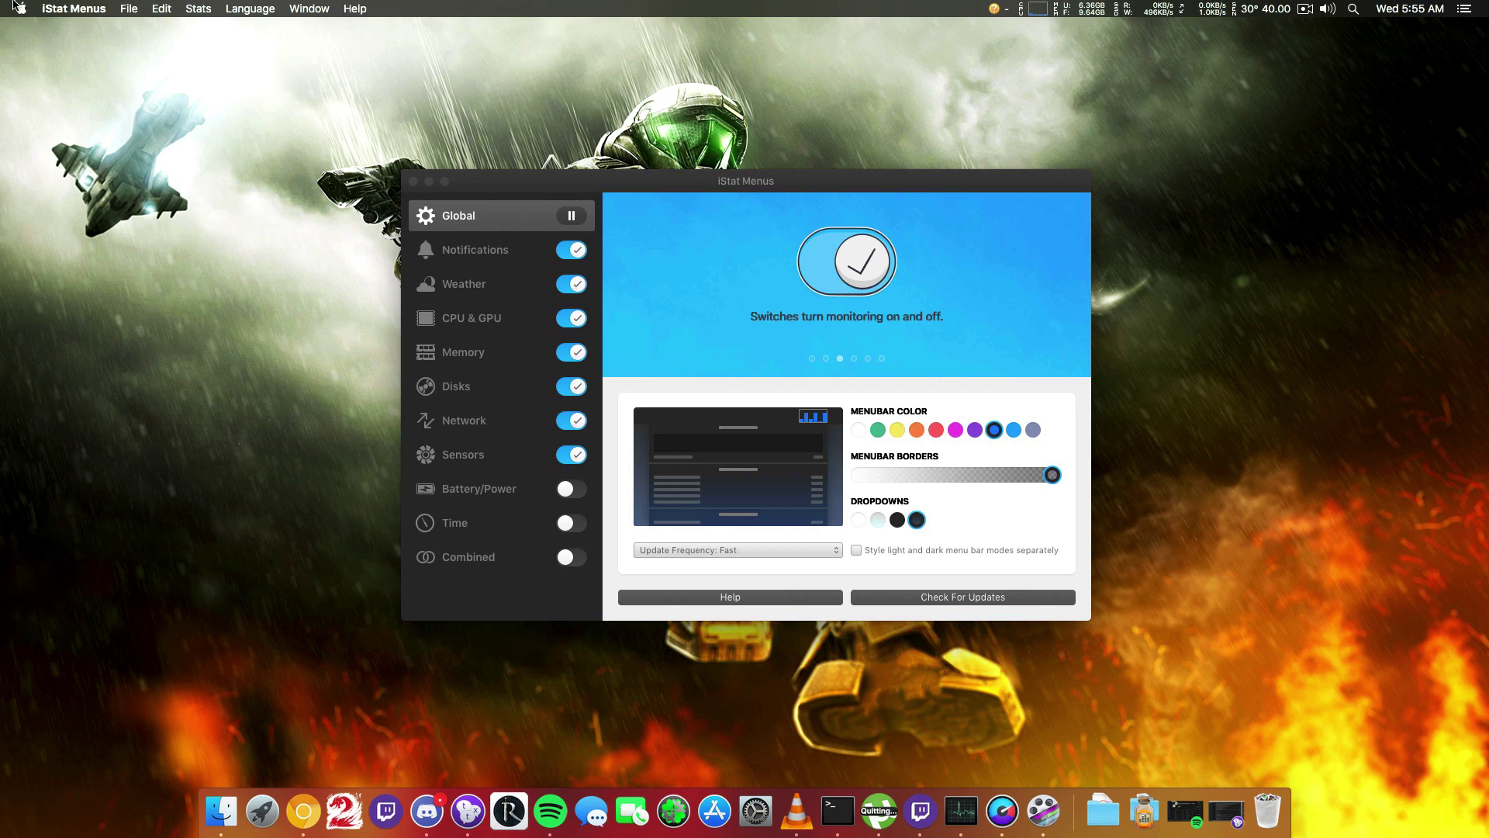
pyautogui.click(73, 8)
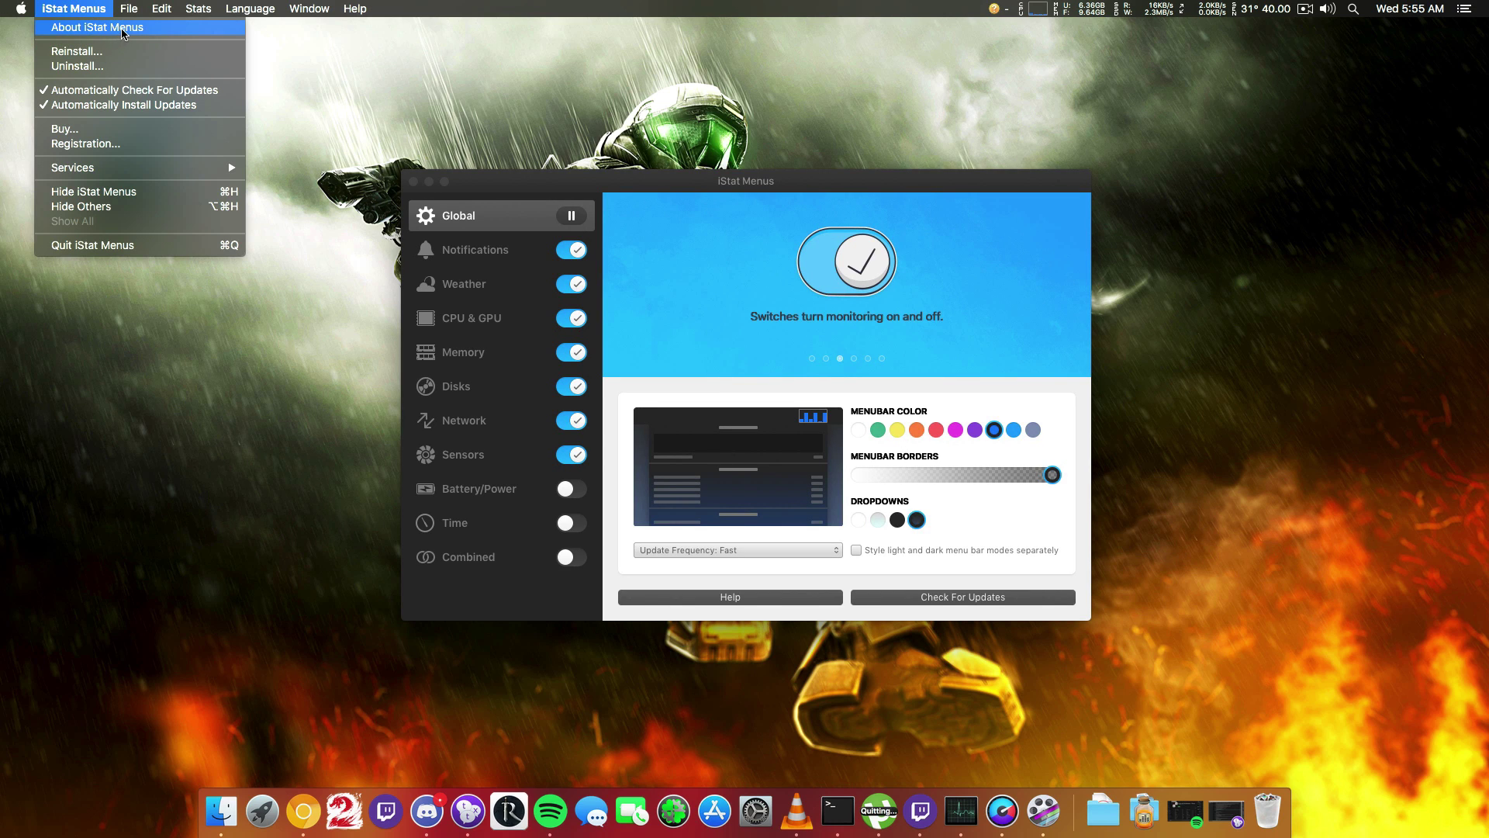
pyautogui.click(110, 27)
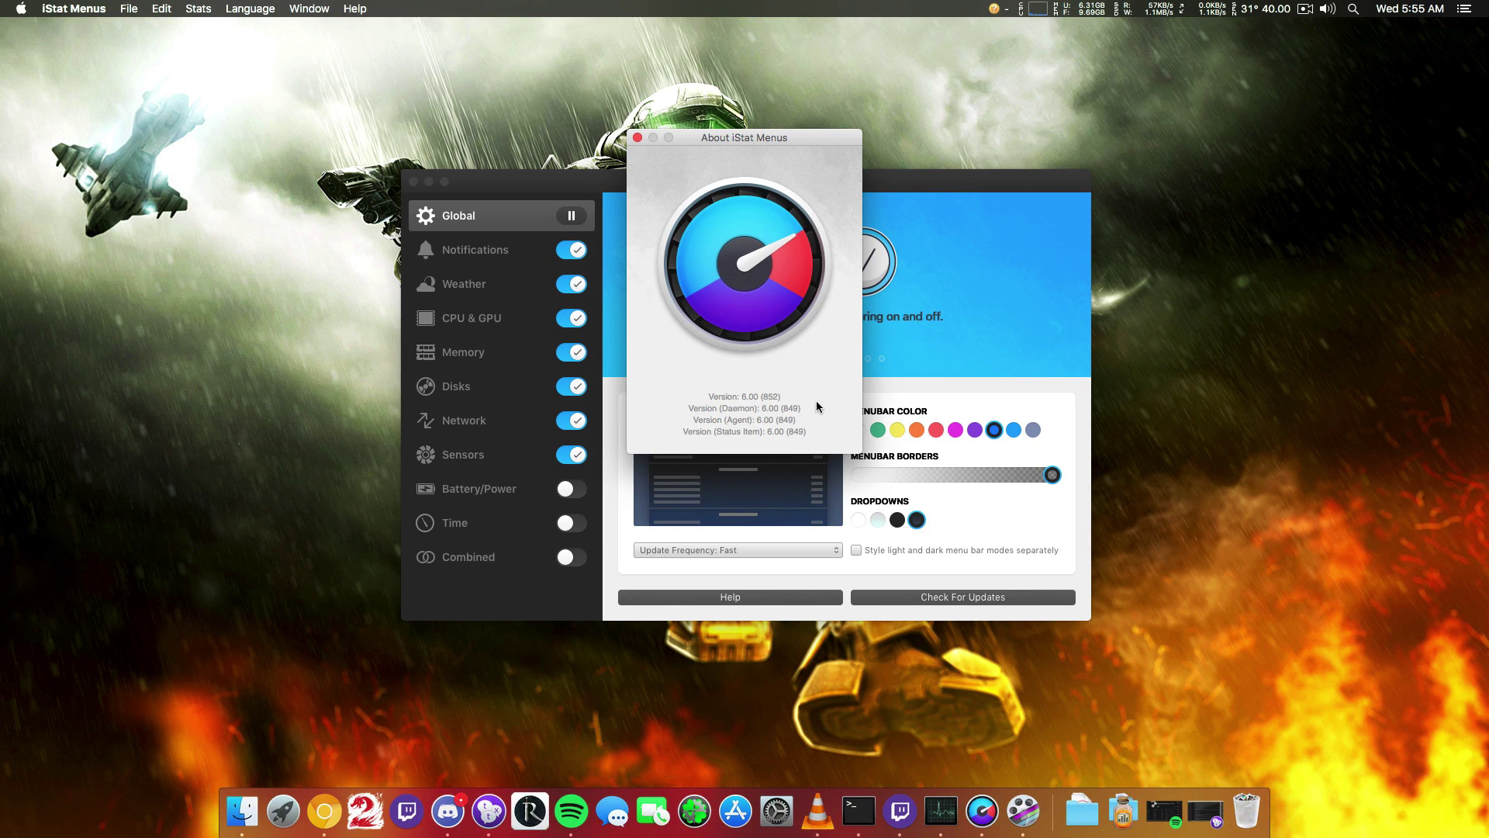
pyautogui.click(639, 135)
pyautogui.moveTo(695, 183)
pyautogui.mouseDown()
pyautogui.moveTo(698, 146)
pyautogui.moveTo(669, 169)
pyautogui.mouseUp()
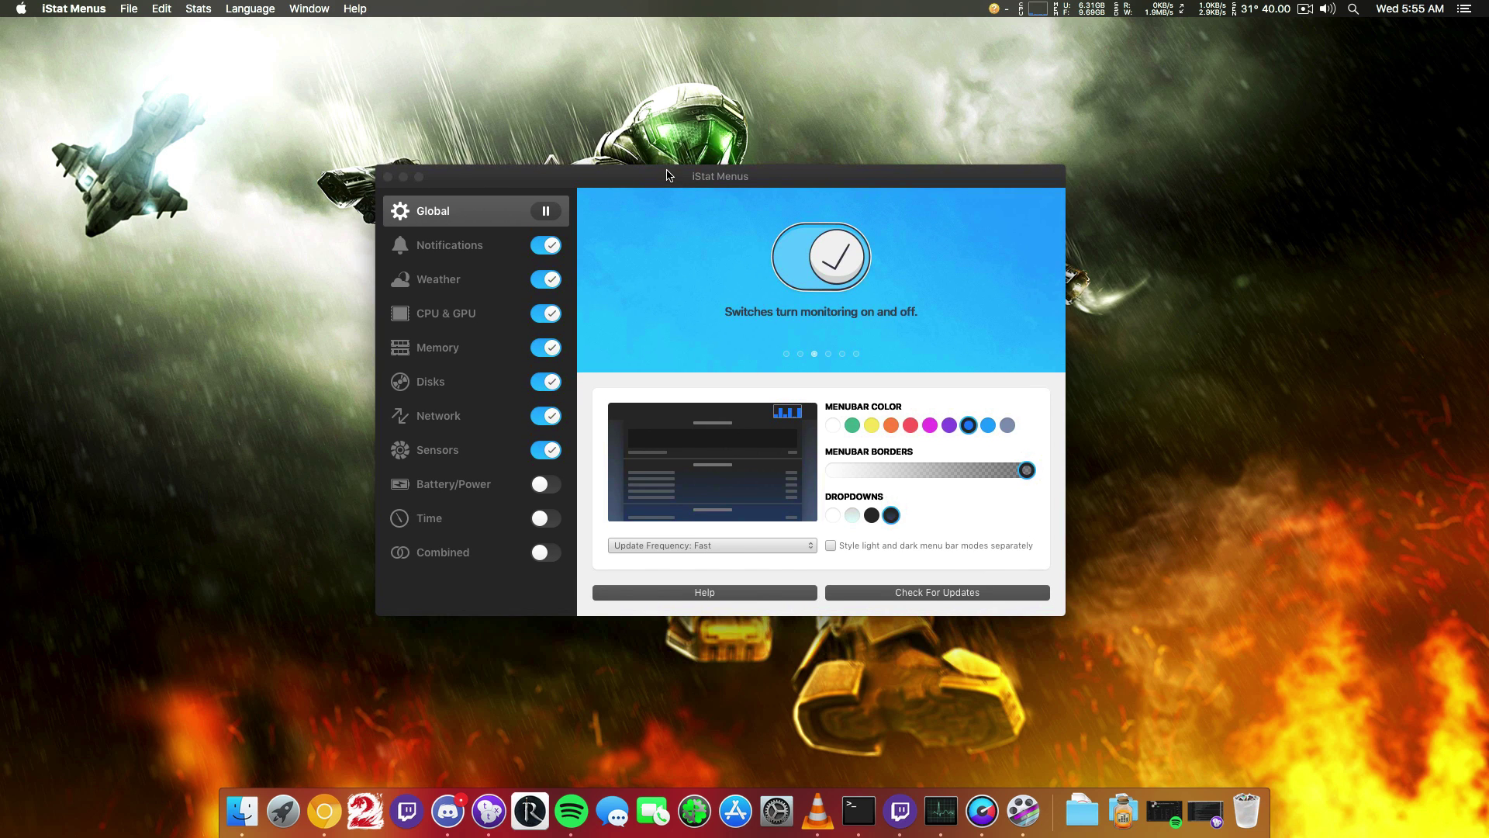
pyautogui.moveTo(667, 169); pyautogui.dragTo(707, 184)
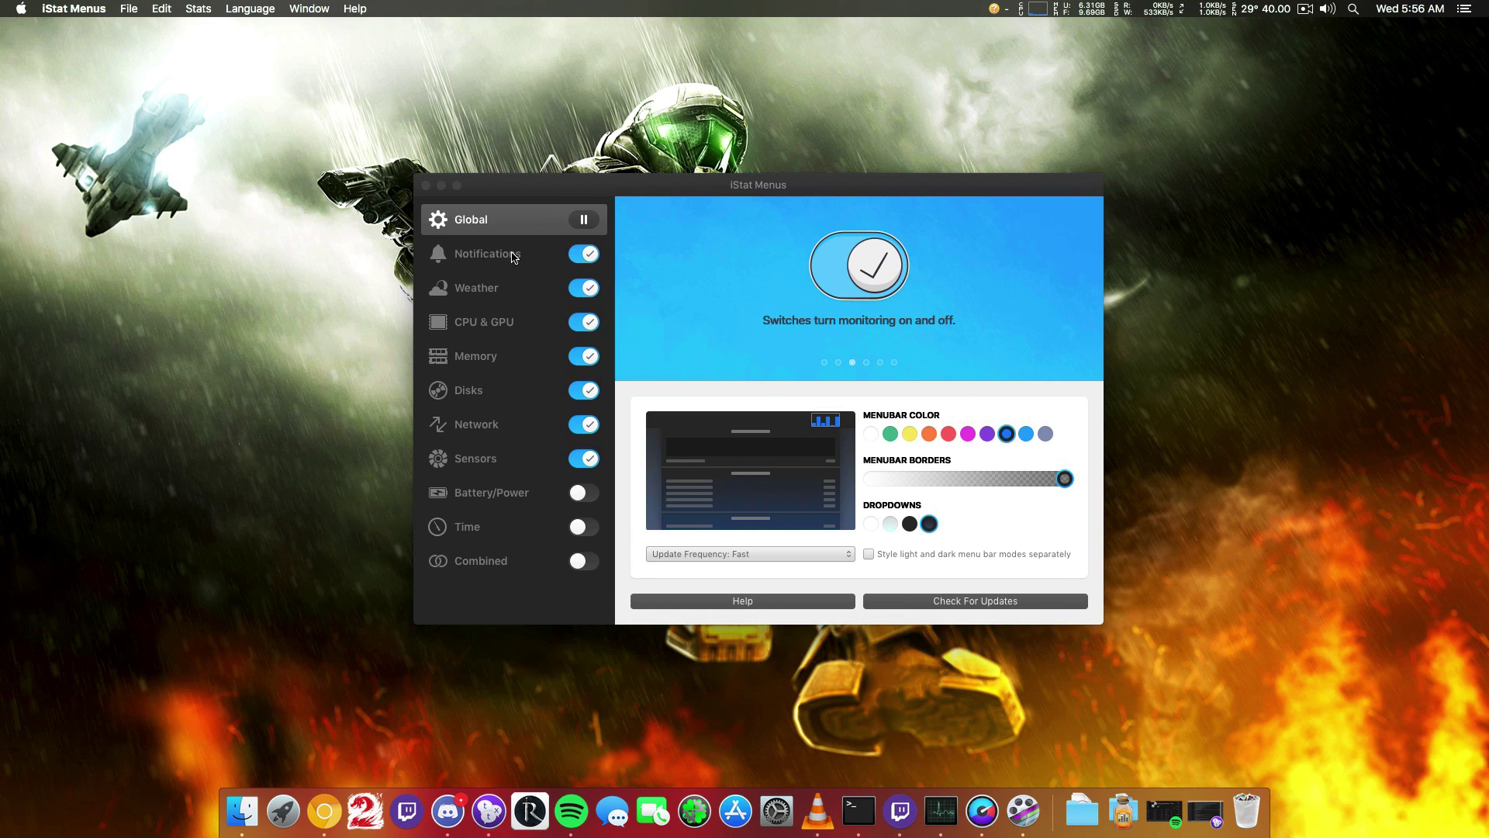
# Switch Notifications monitoring off, then show the Weather page with the Halifax, Canada location
pyautogui.click(515, 255)
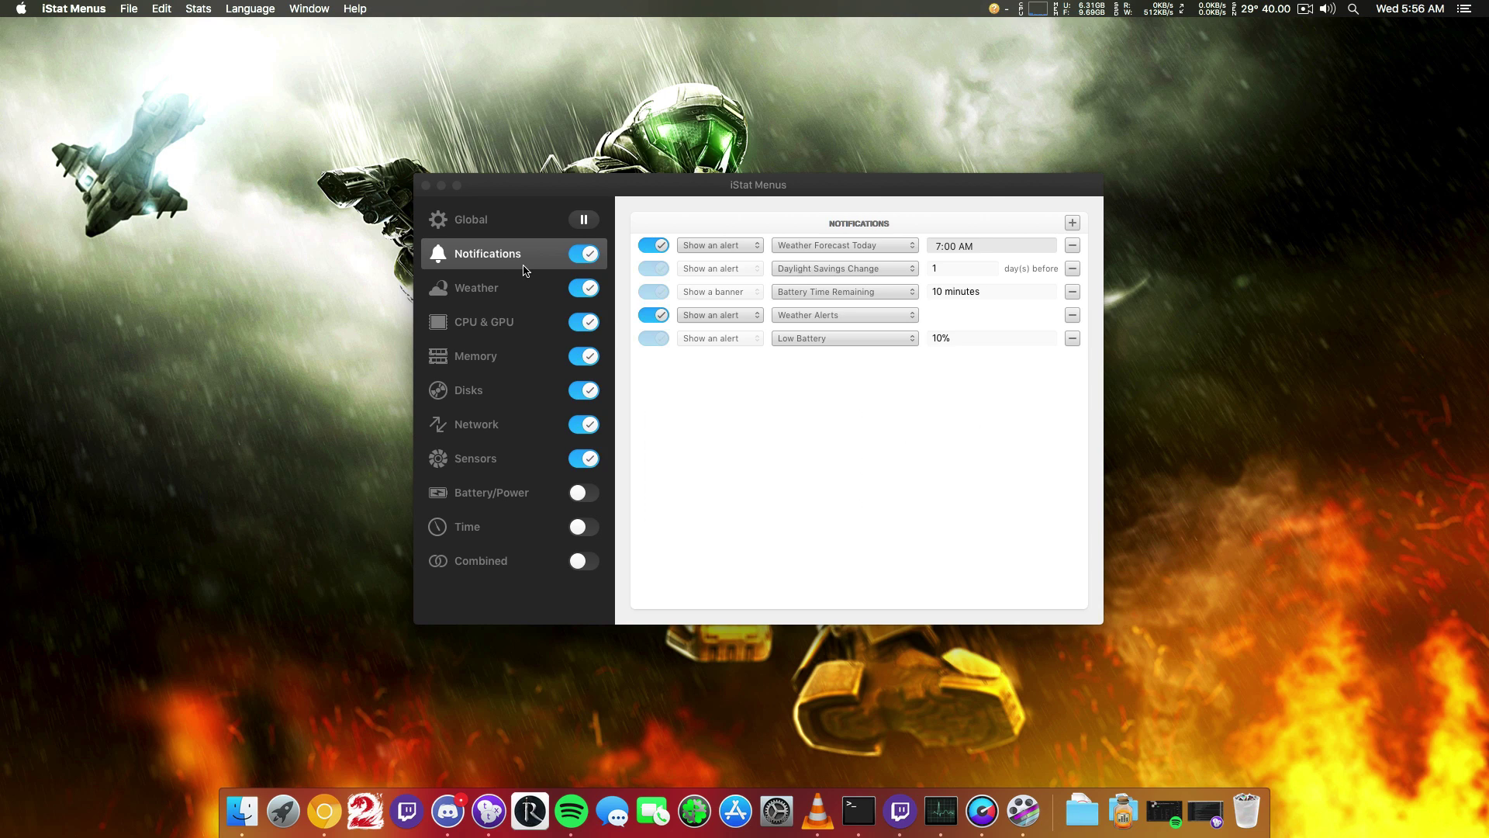
pyautogui.click(585, 254)
pyautogui.click(526, 306)
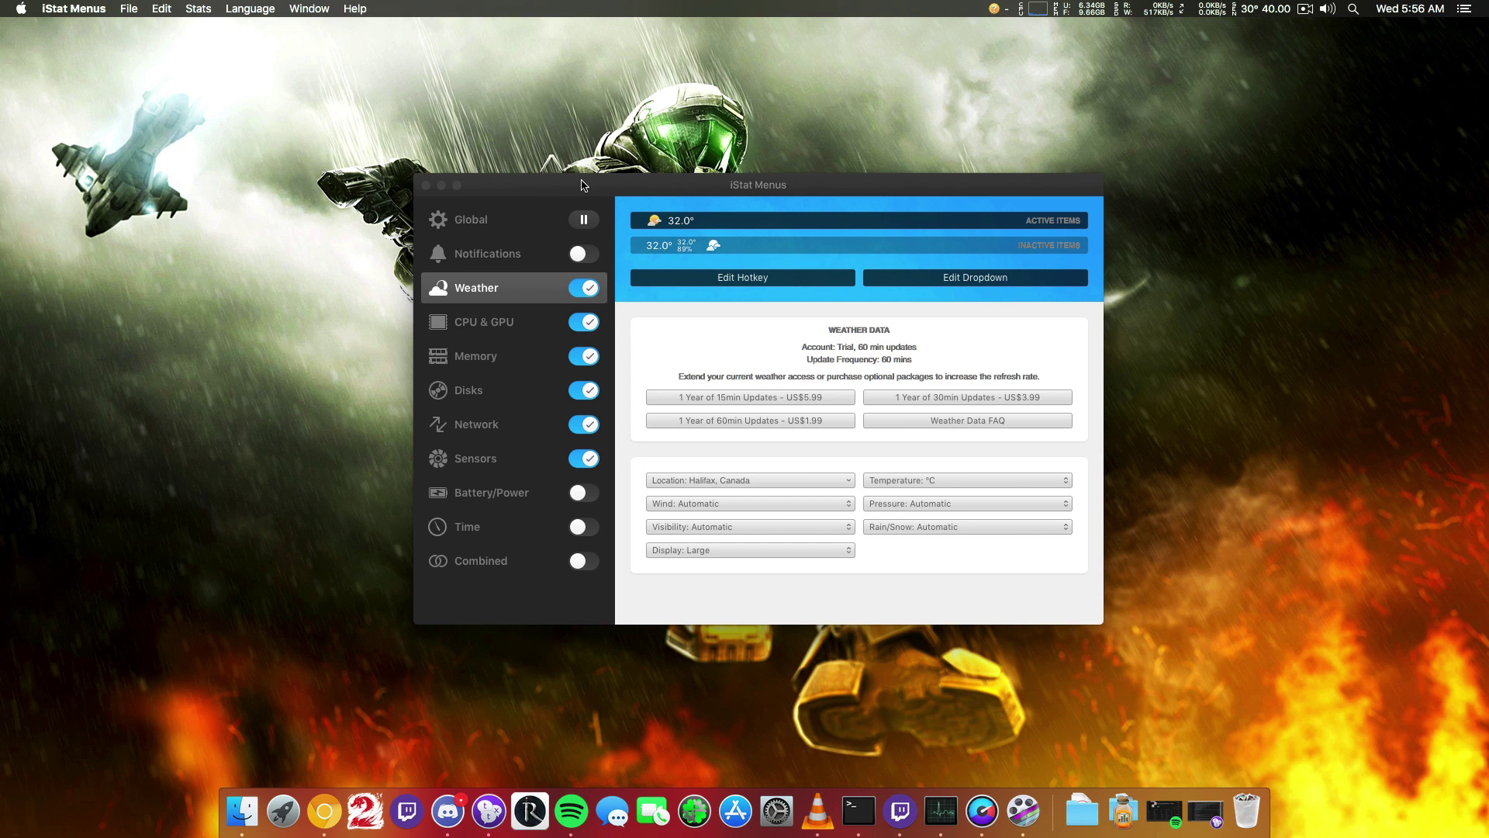
pyautogui.moveTo(583, 184); pyautogui.dragTo(585, 175)
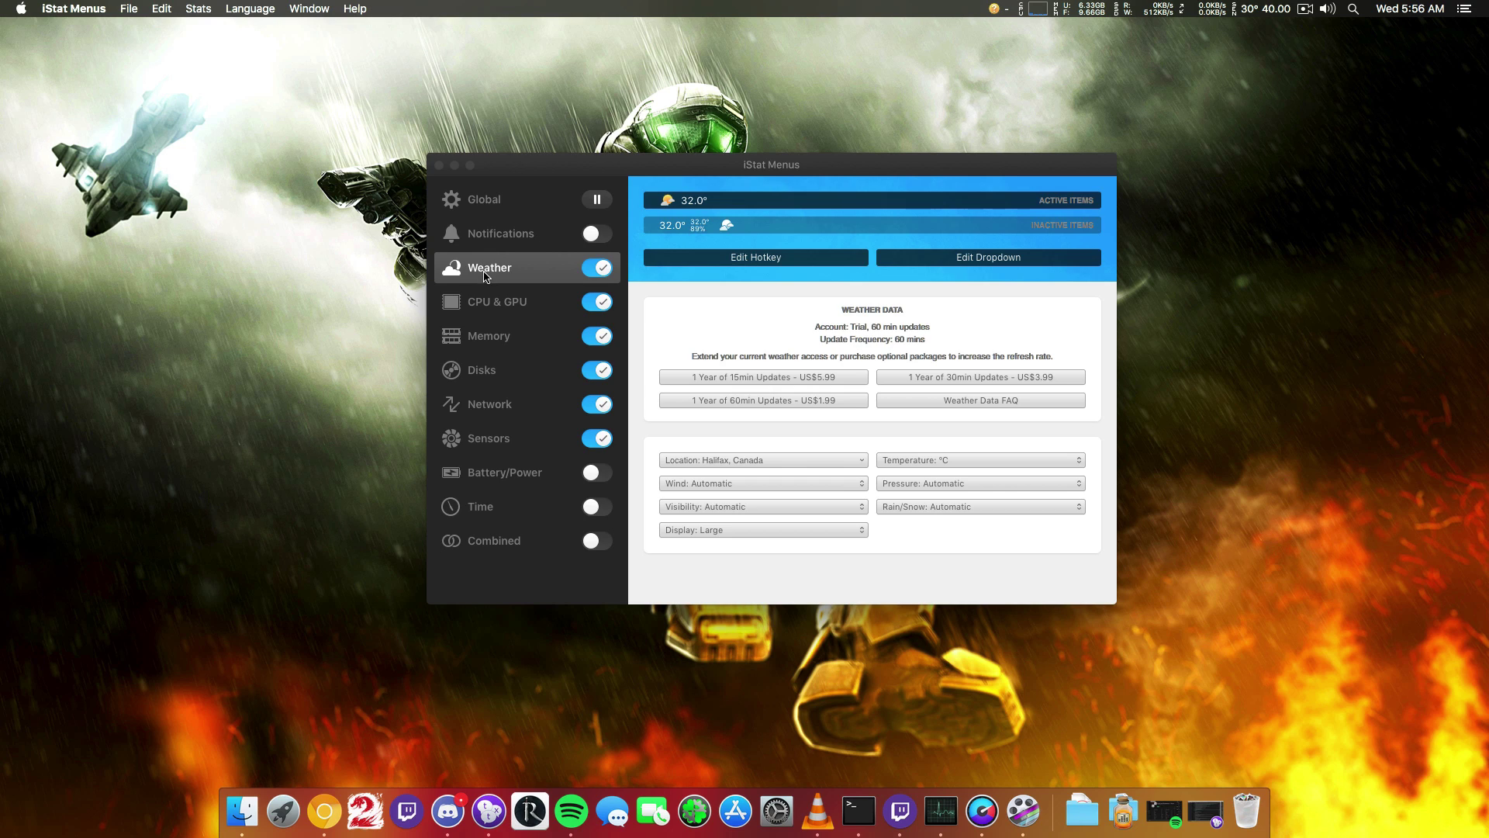
# Turn Weather off and browse CPU & GPU through Combined before returning to Notifications
pyautogui.click(588, 267)
pyautogui.moveTo(631, 171); pyautogui.dragTo(597, 162)
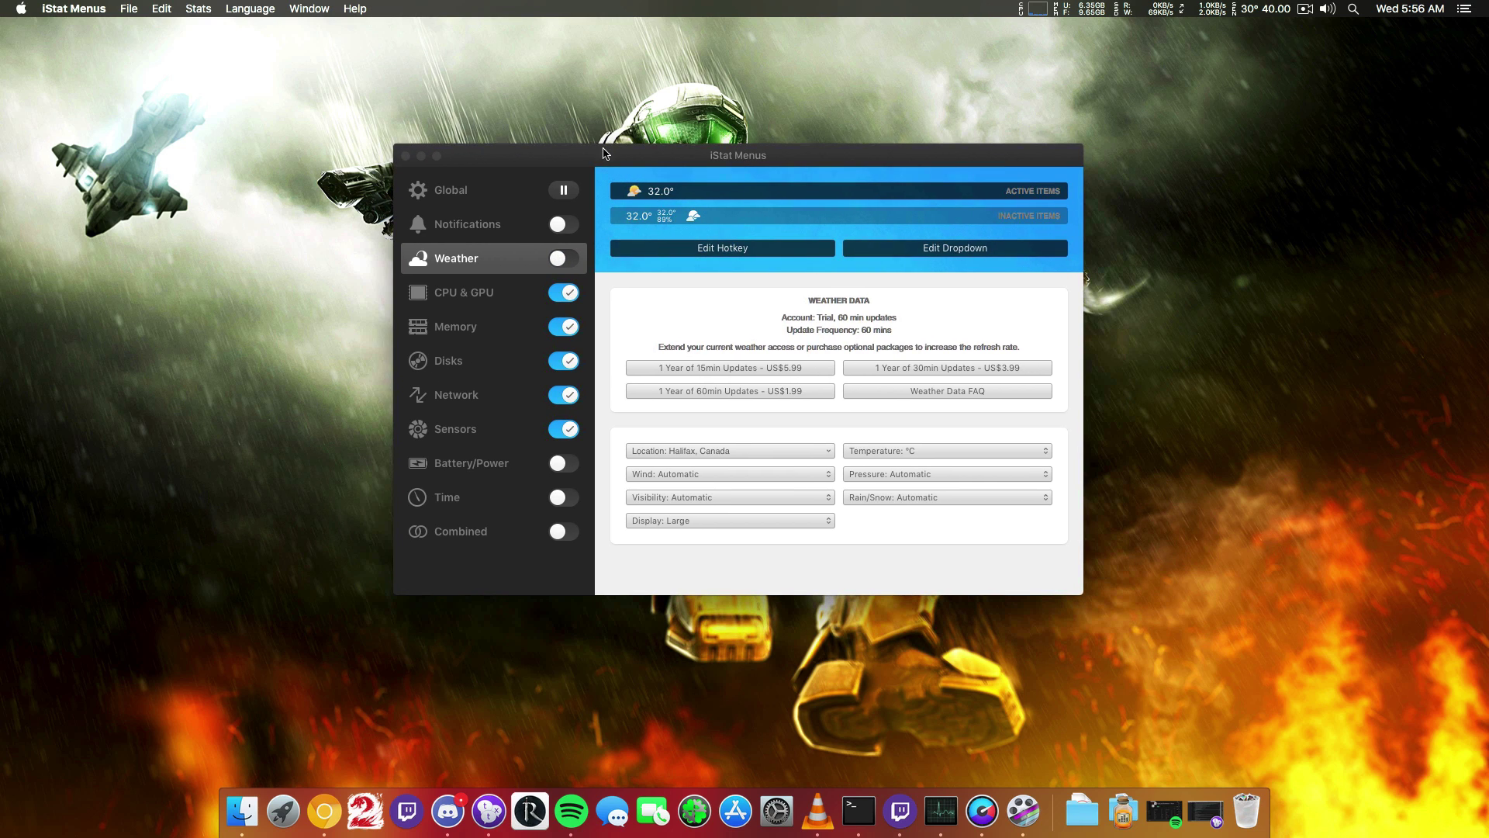
pyautogui.click(465, 295)
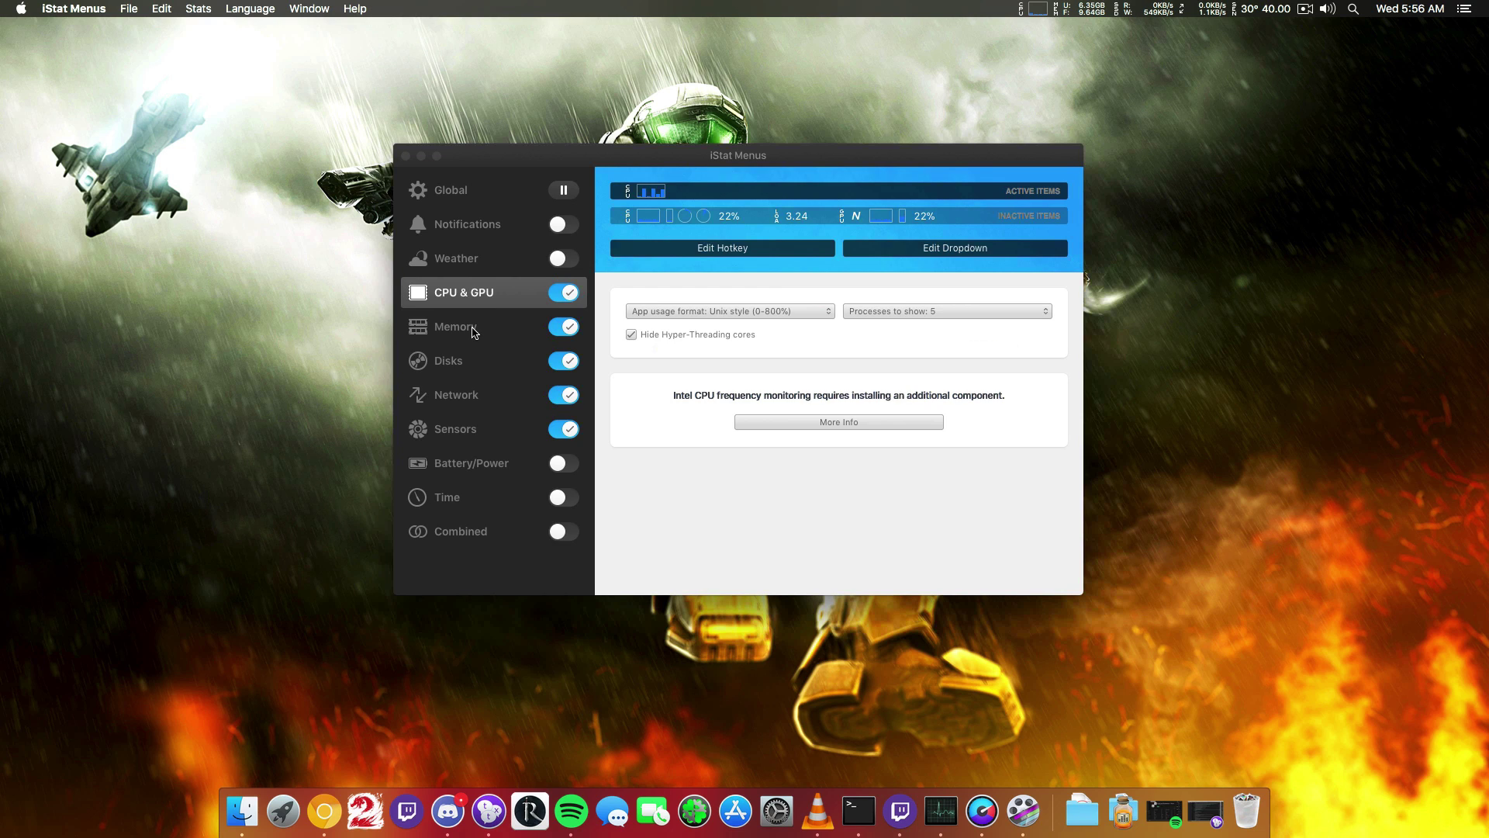
pyautogui.click(473, 332)
pyautogui.click(475, 367)
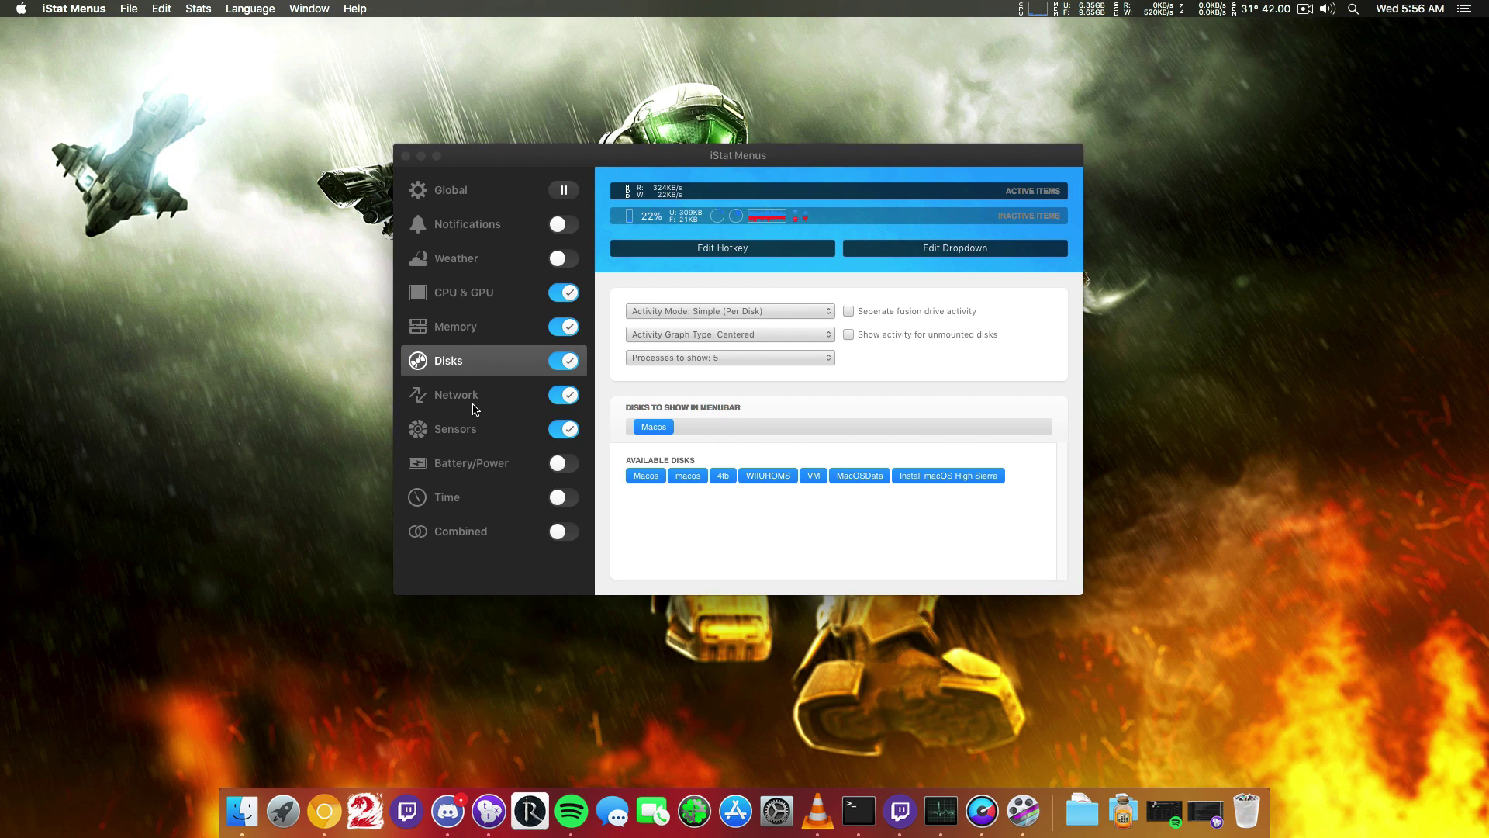
pyautogui.click(474, 402)
pyautogui.click(473, 433)
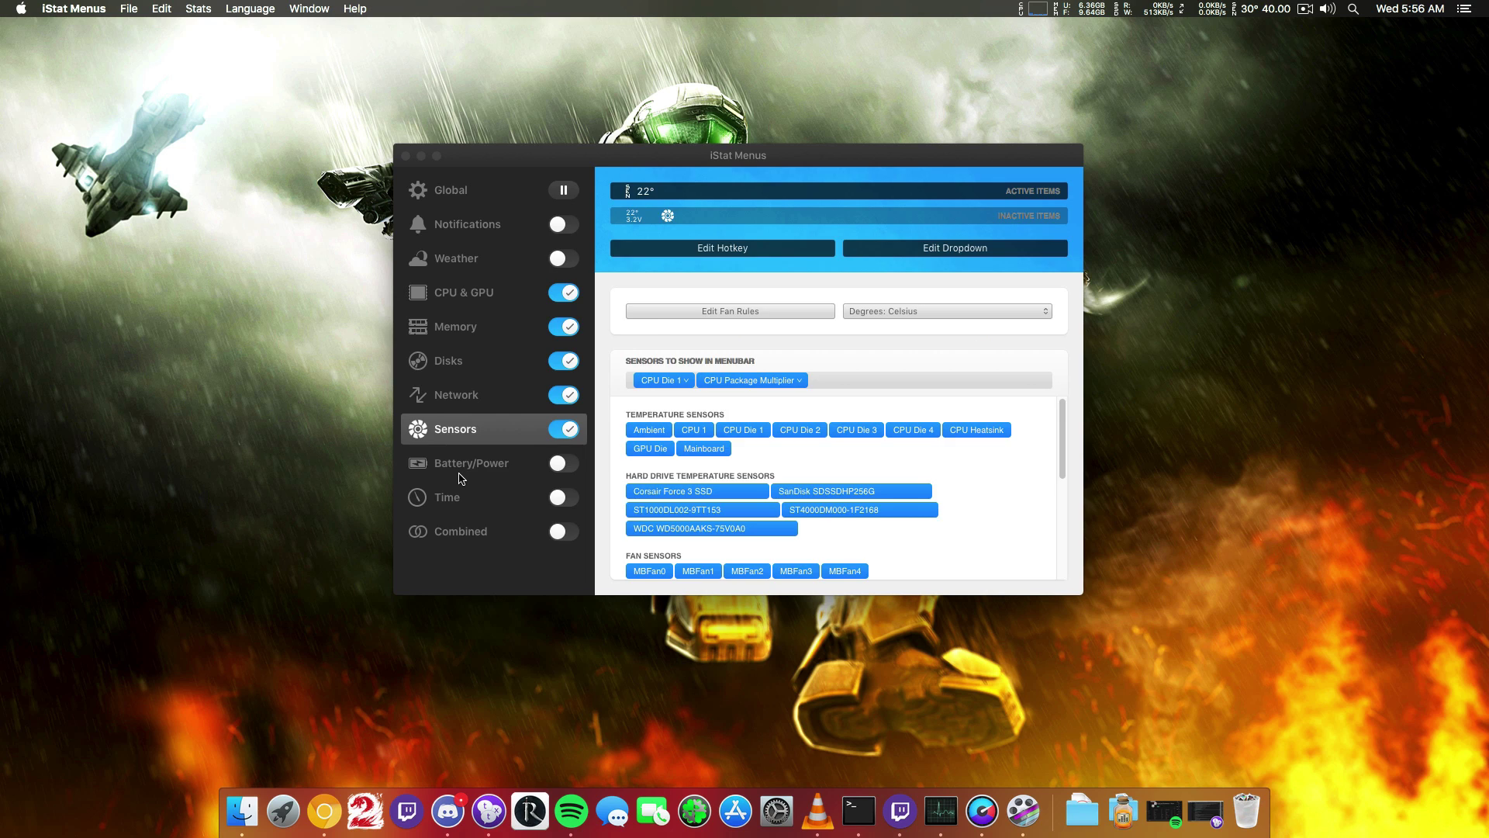
pyautogui.click(465, 466)
pyautogui.click(472, 500)
pyautogui.click(482, 533)
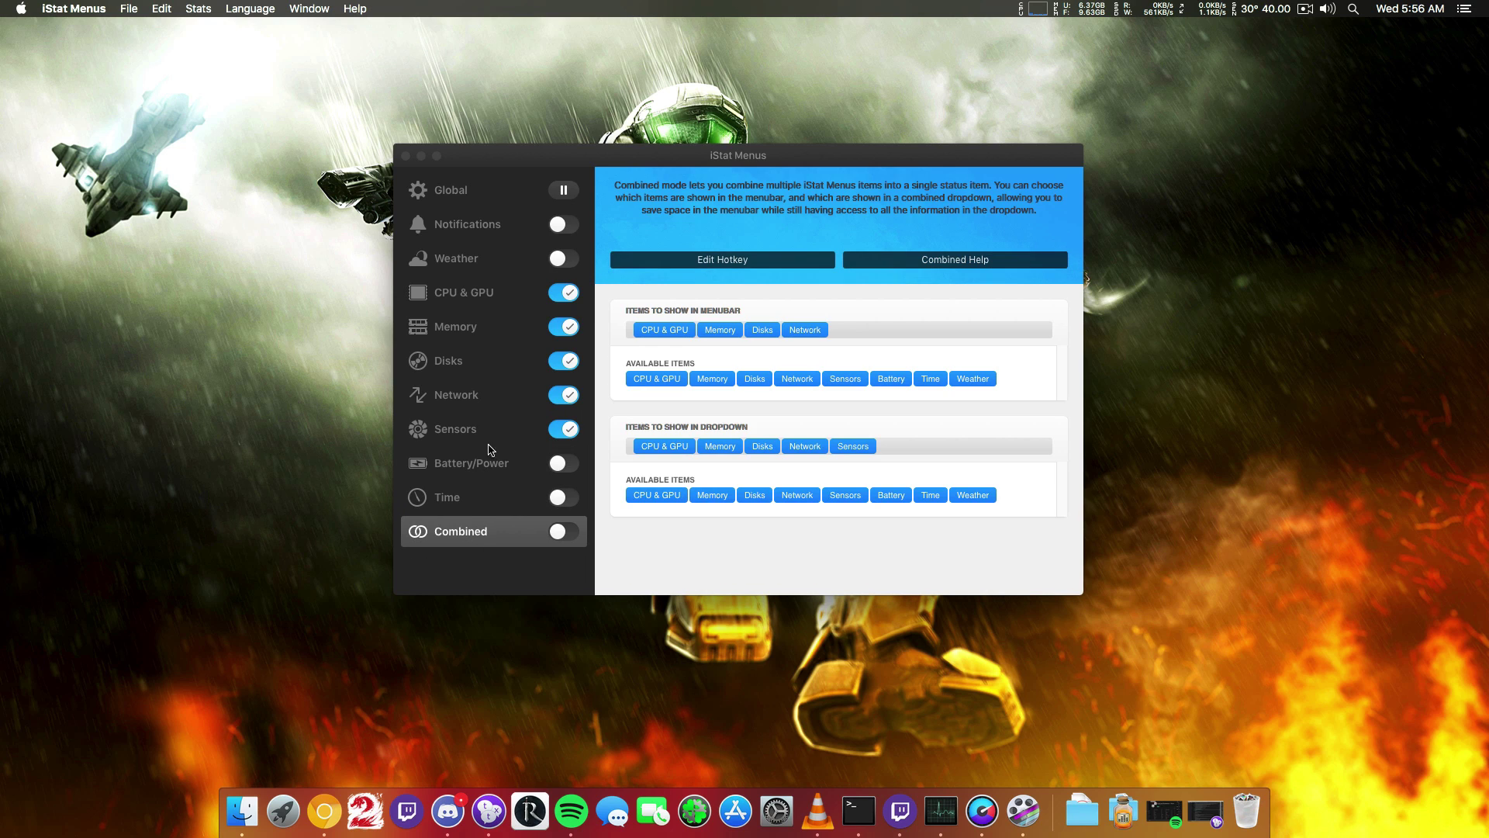
pyautogui.click(510, 225)
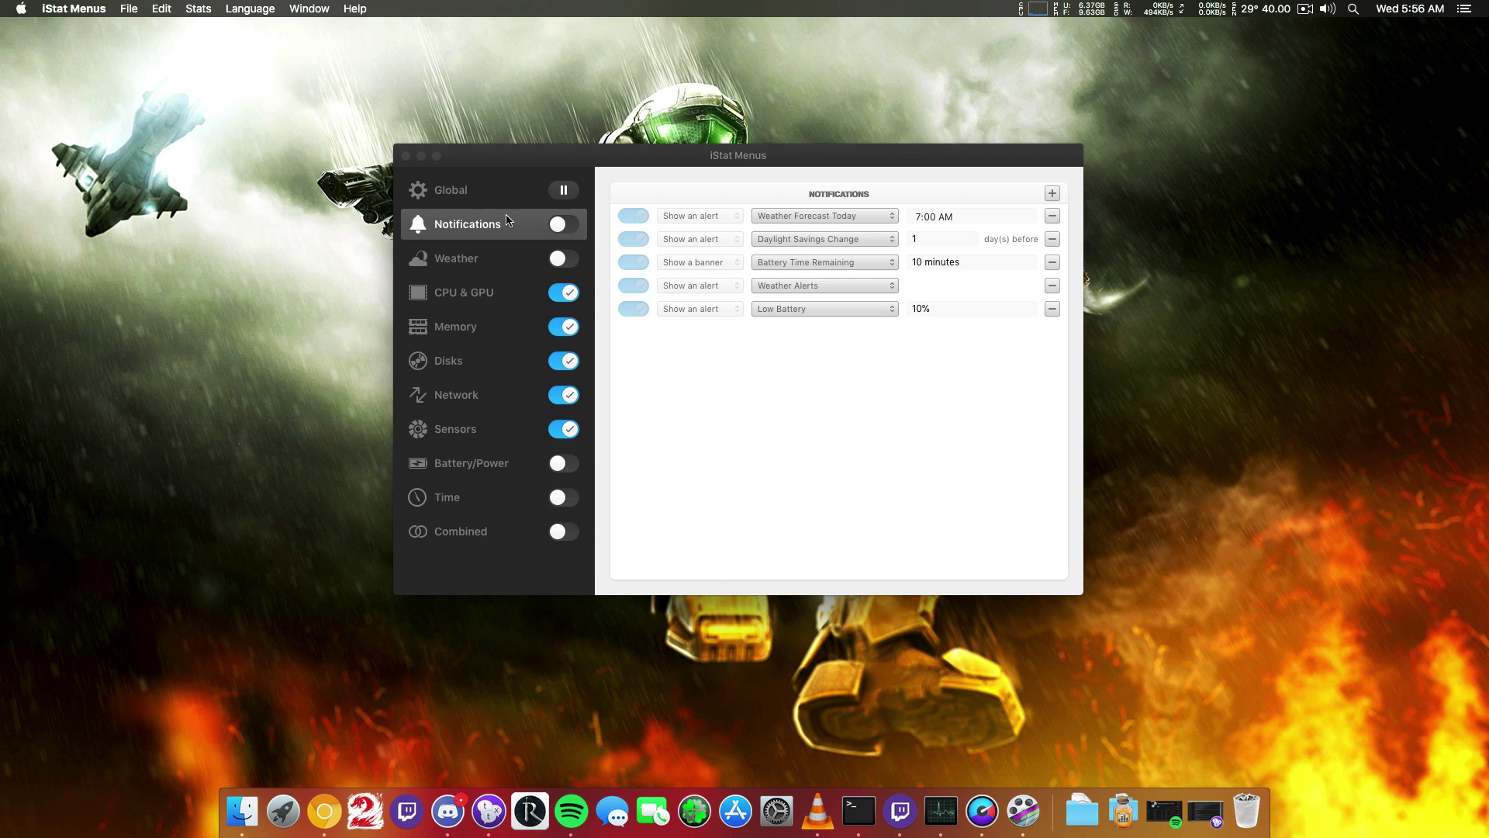
# On the Global page, try different menubar border strengths and preview the CPU dropdown
pyautogui.click(471, 195)
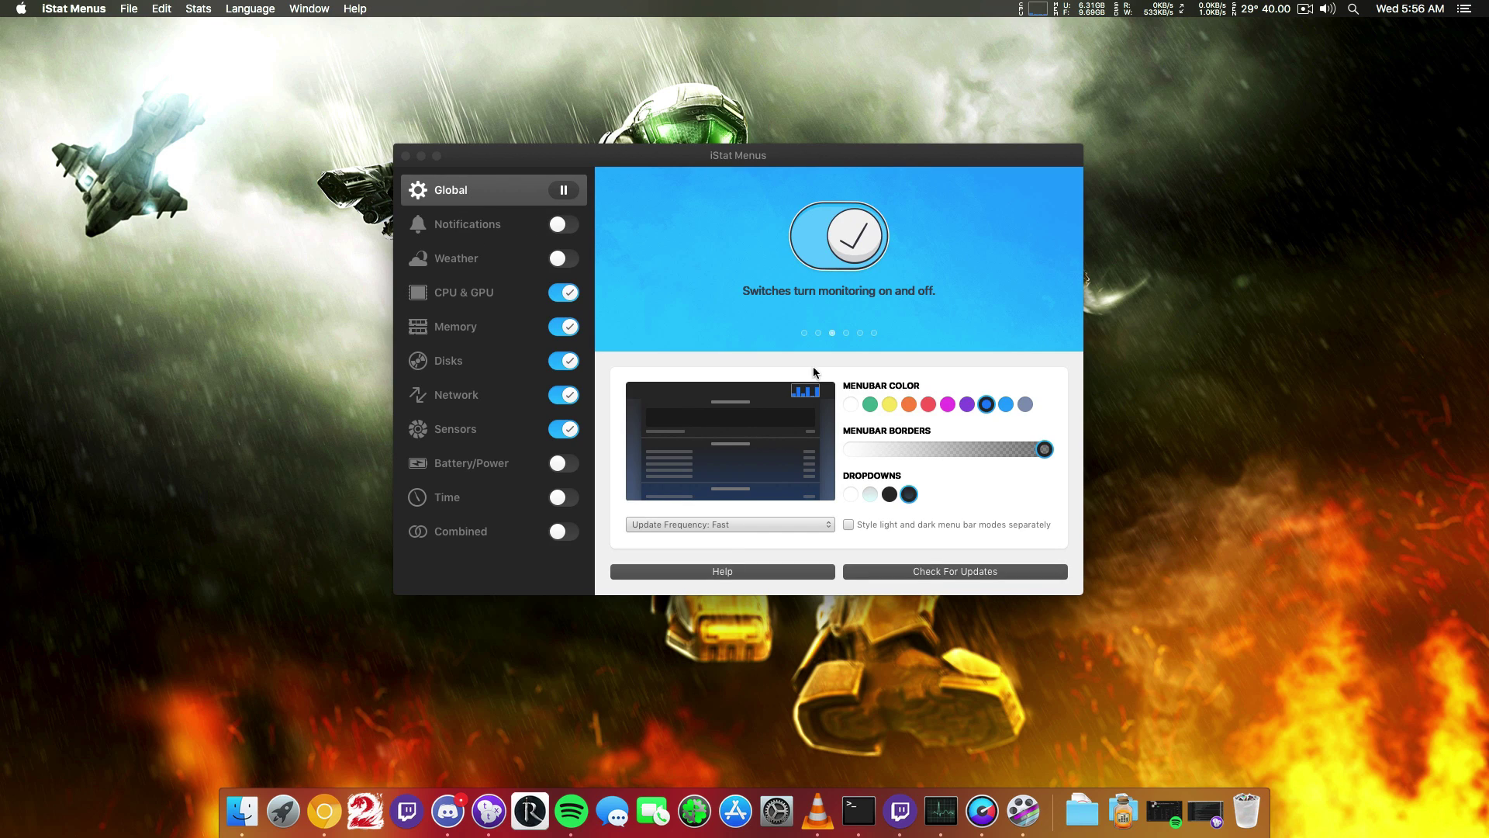
pyautogui.moveTo(1042, 450); pyautogui.dragTo(849, 451)
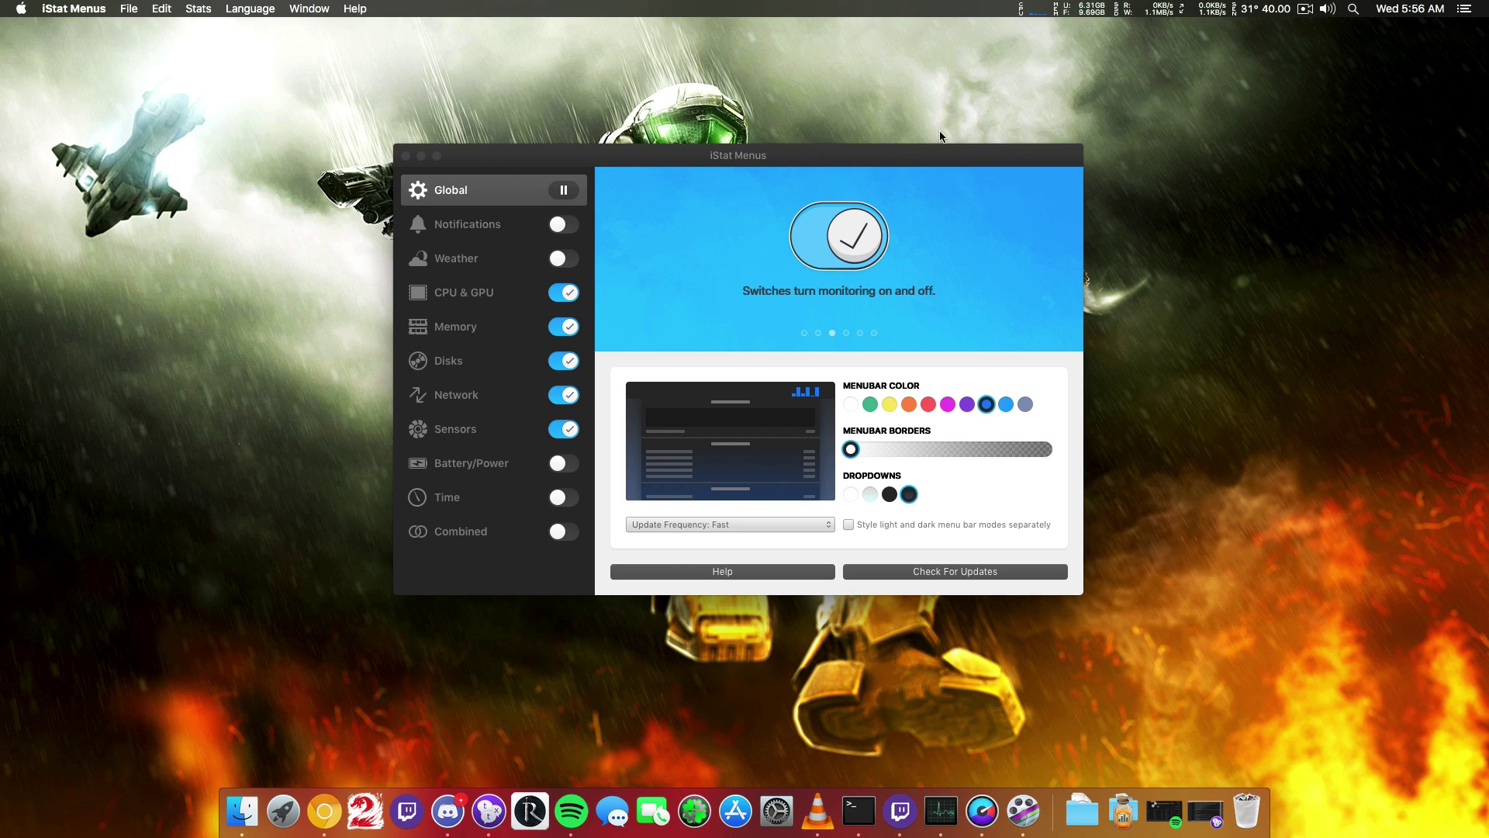
pyautogui.click(1026, 11)
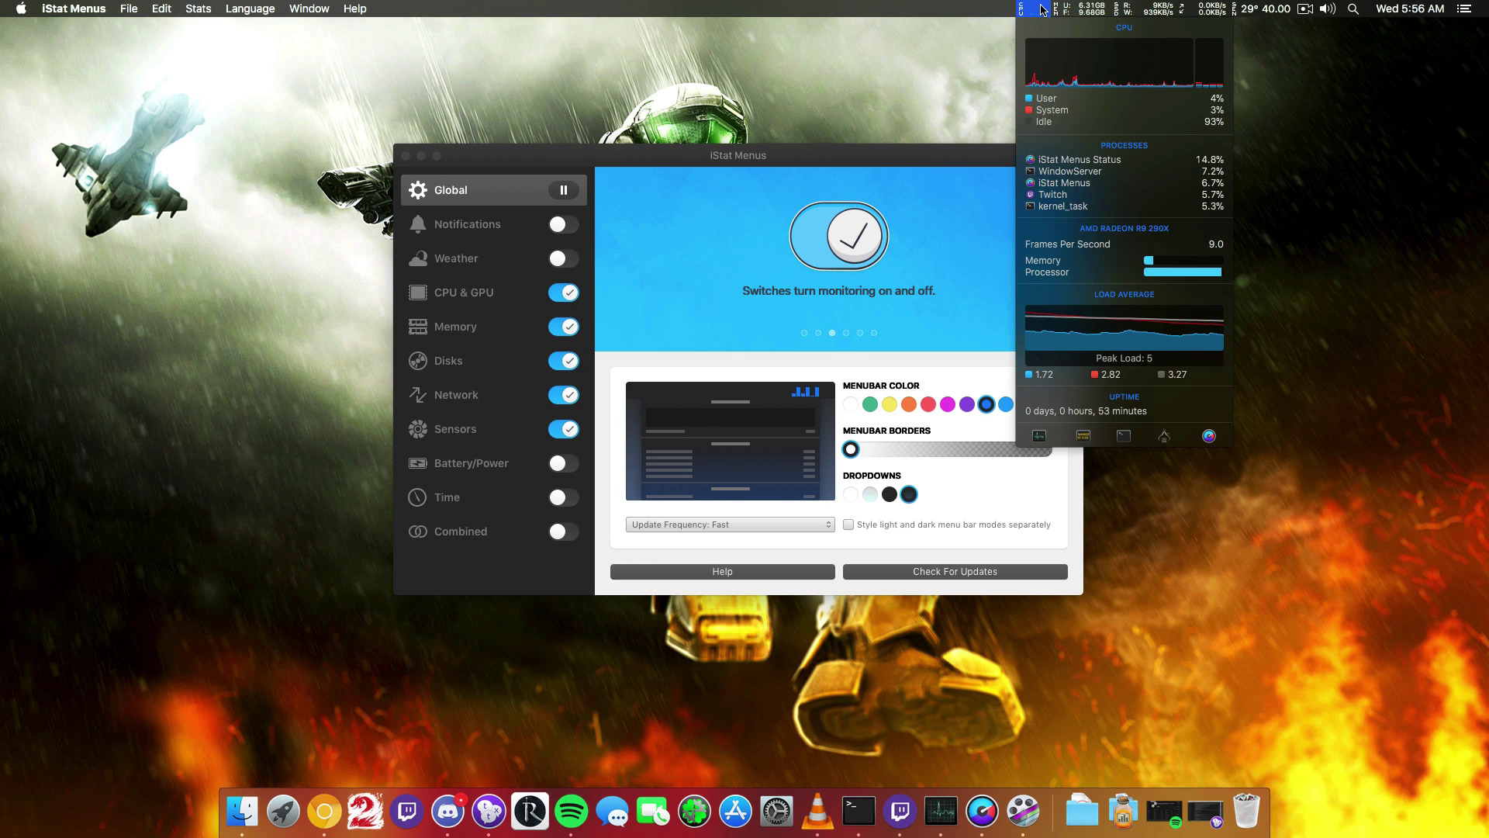
pyautogui.click(1044, 10)
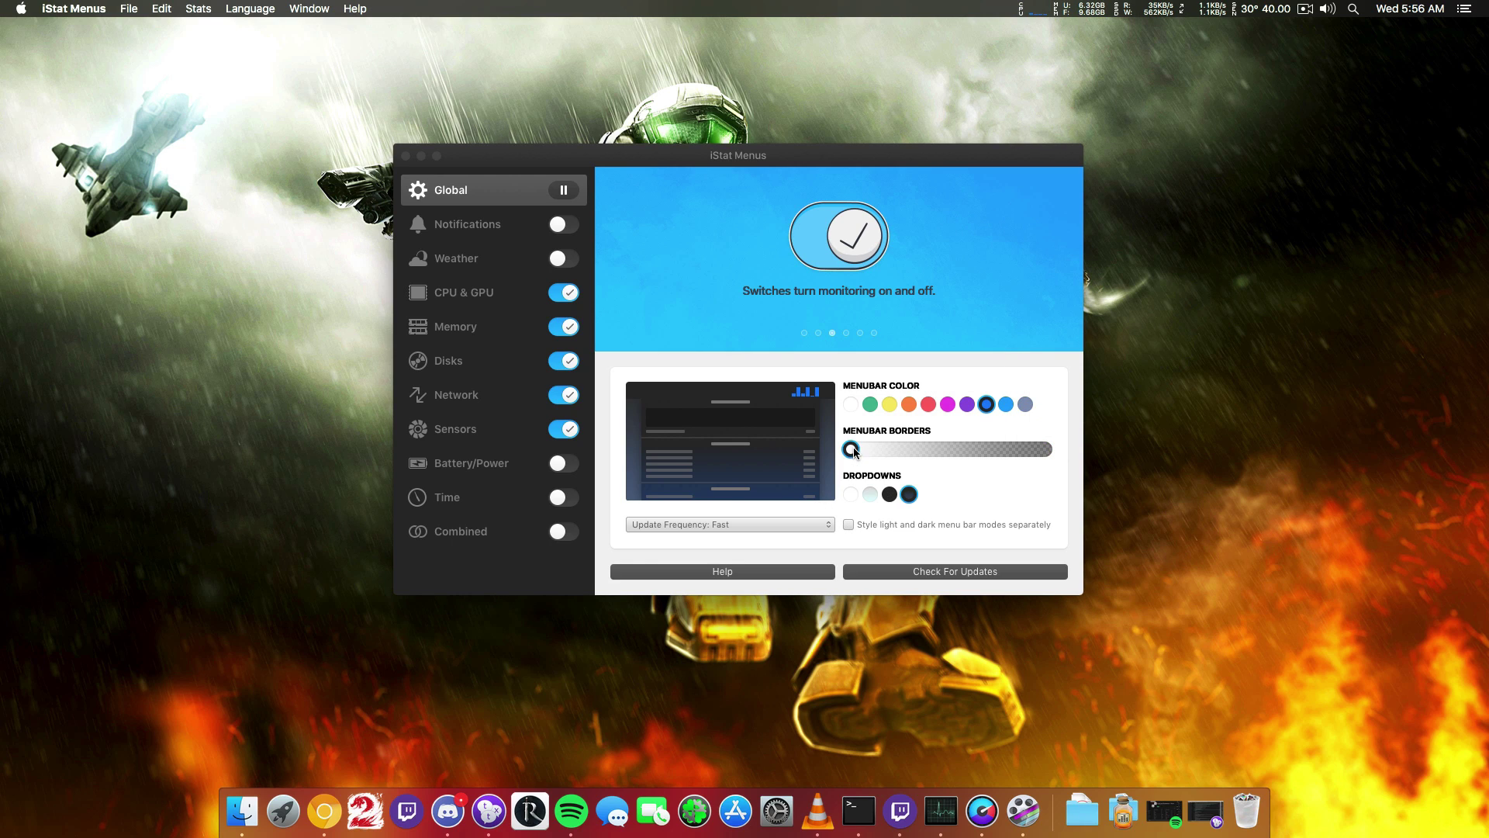
# Set menubar borders to full strength and the menubar colour to magenta, checking the CPU dropdown
pyautogui.moveTo(852, 450); pyautogui.dragTo(1044, 451)
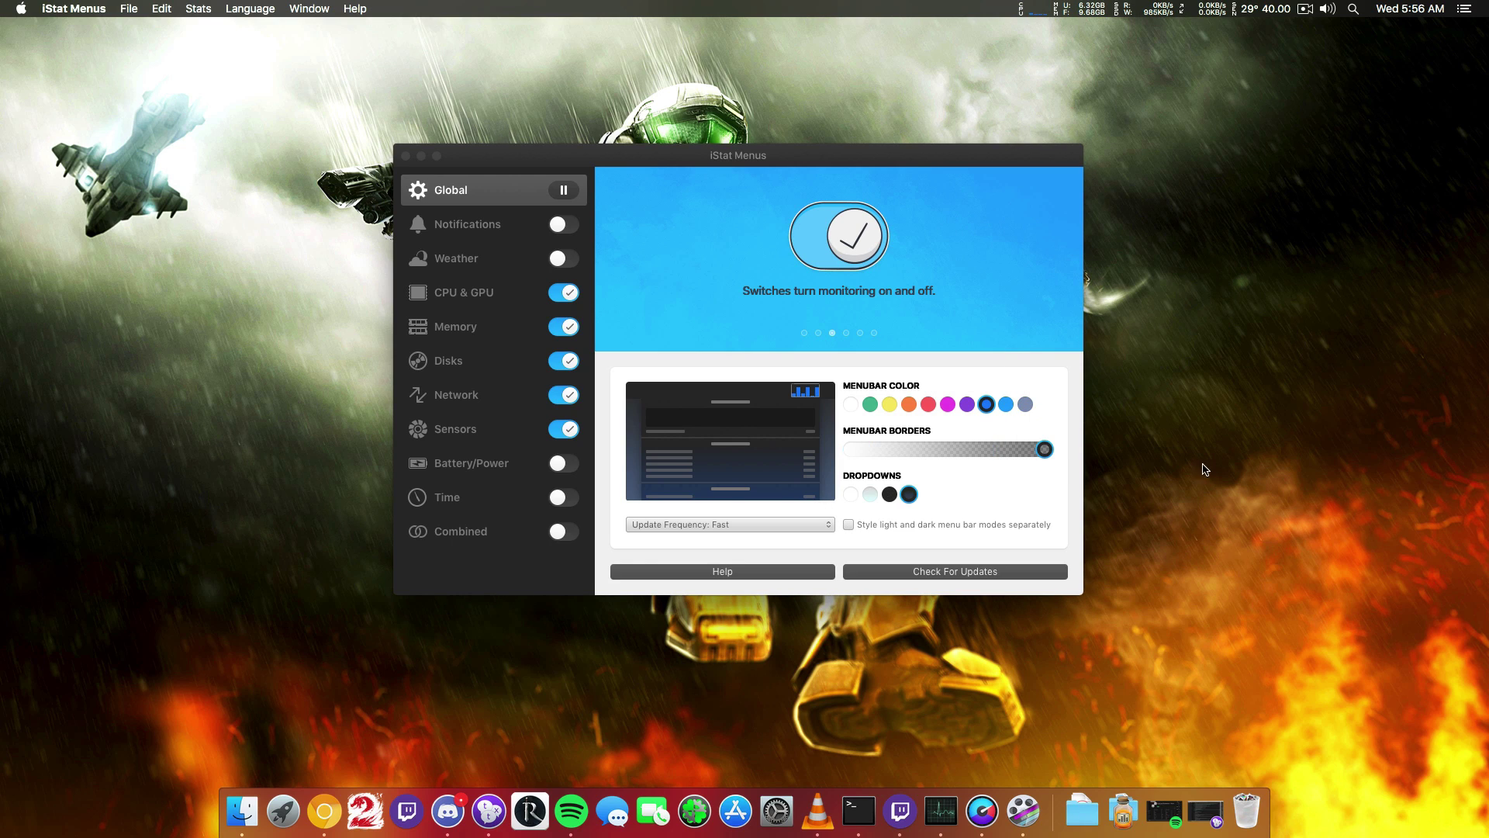
pyautogui.click(947, 404)
pyautogui.click(1026, 10)
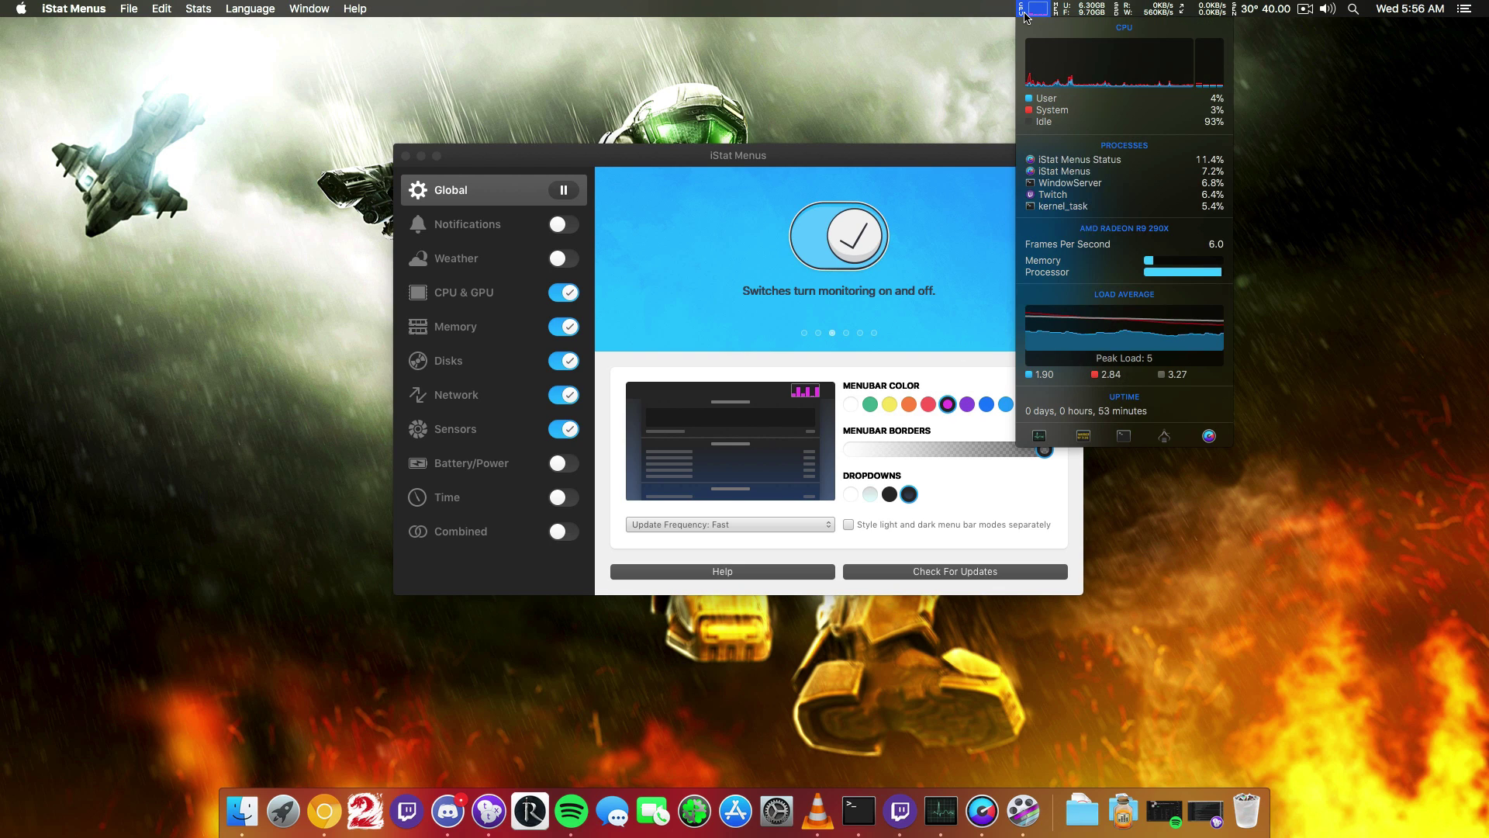
pyautogui.click(1027, 14)
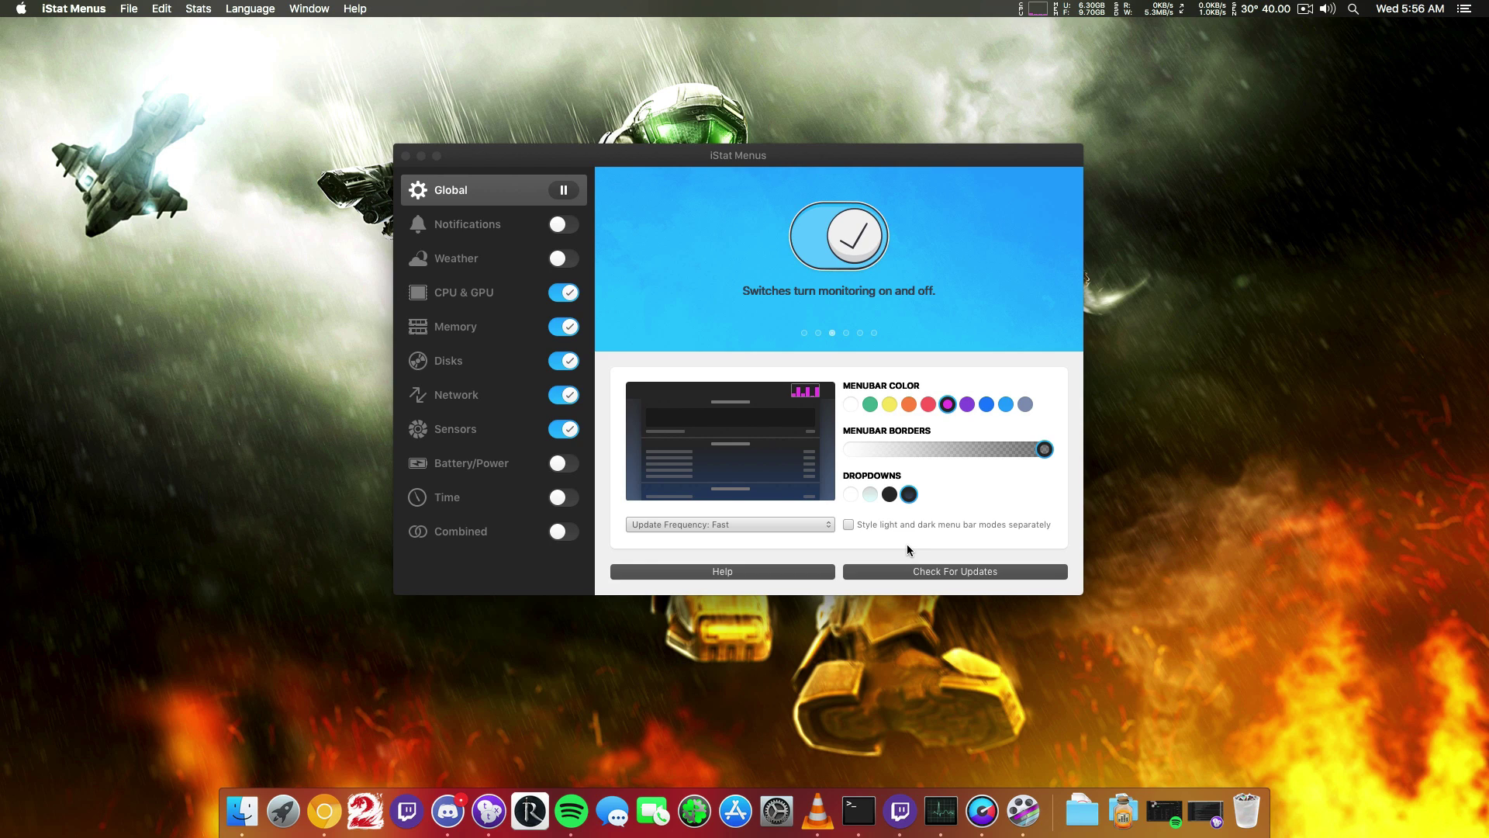
# Style light and dark menu bar modes separately and keep the update frequency at Fast
pyautogui.click(848, 525)
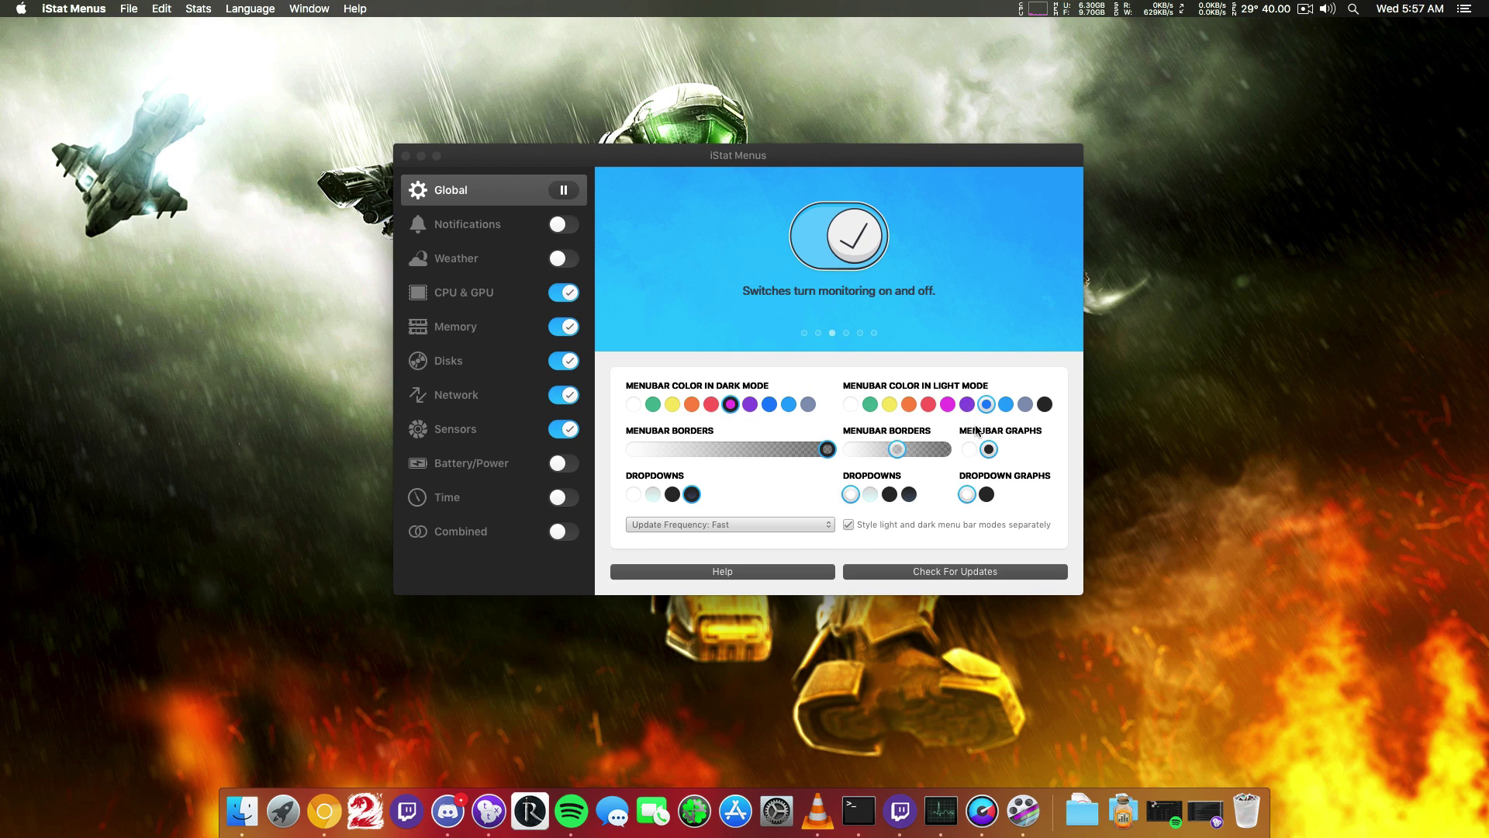
pyautogui.click(682, 524)
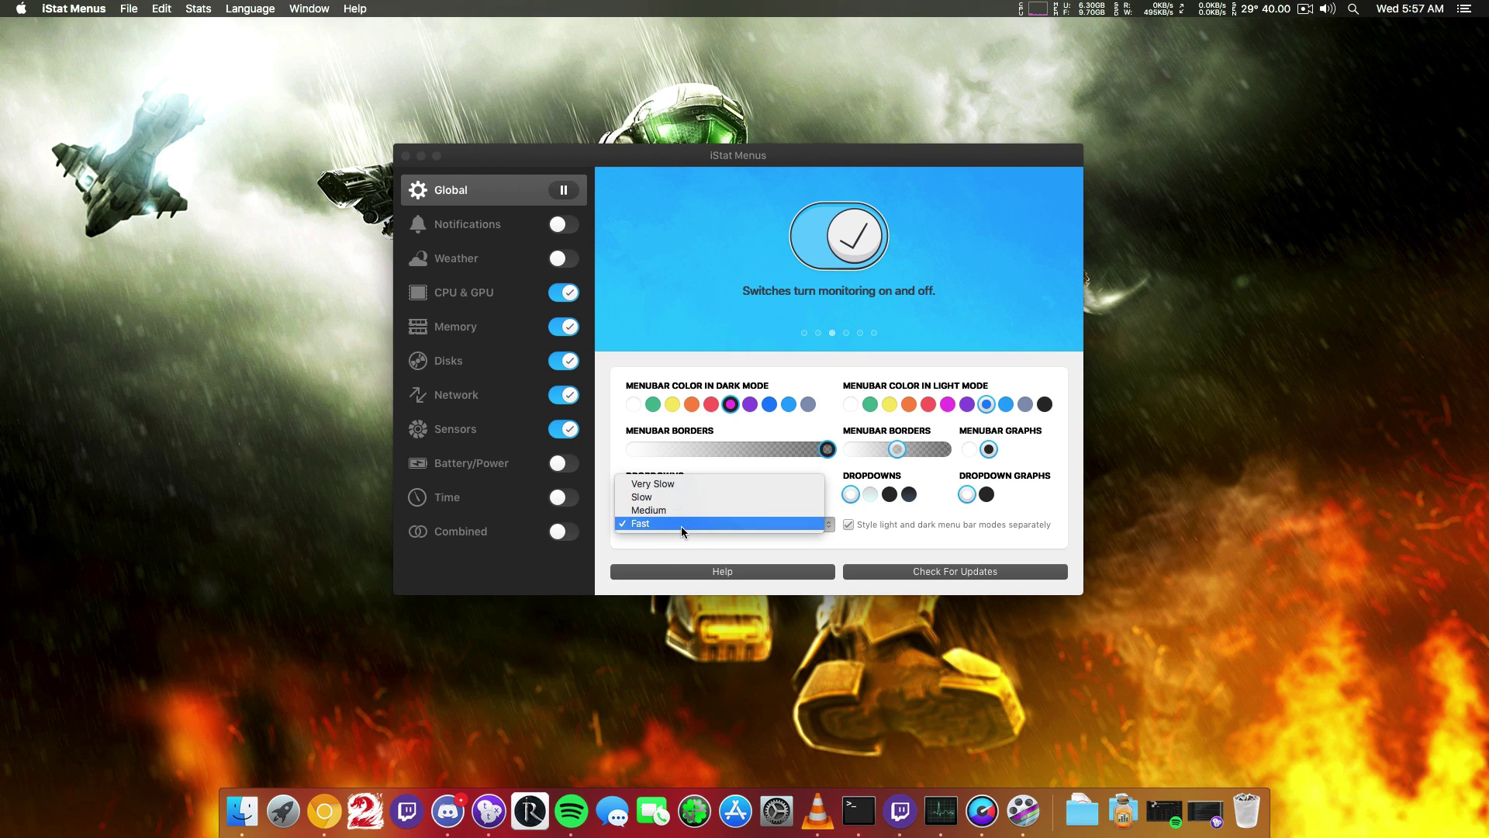
pyautogui.click(682, 525)
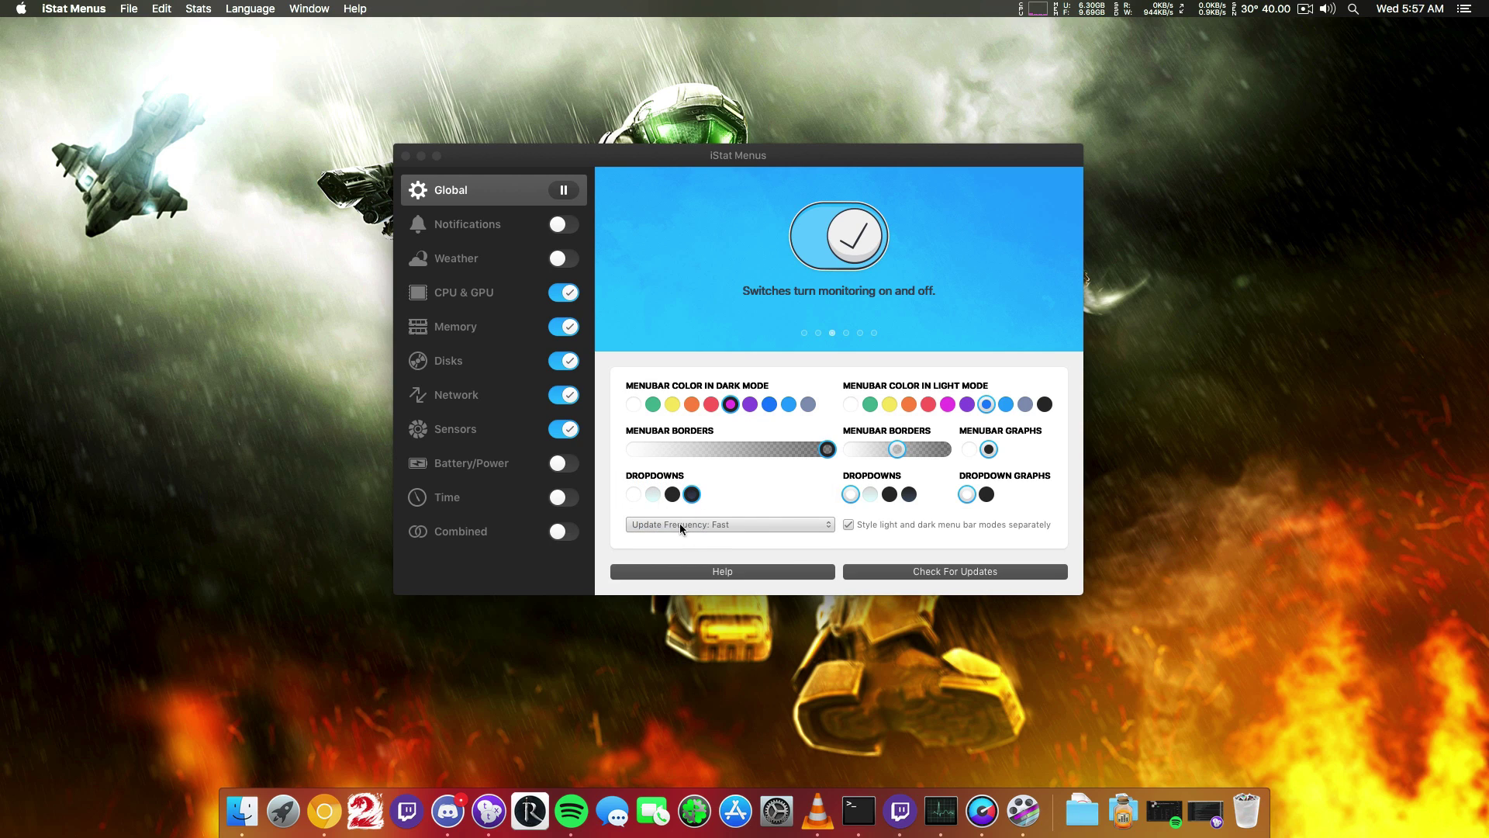
# Open the CPU menubar dropdown, close it, and reopen it
pyautogui.click(1034, 8)
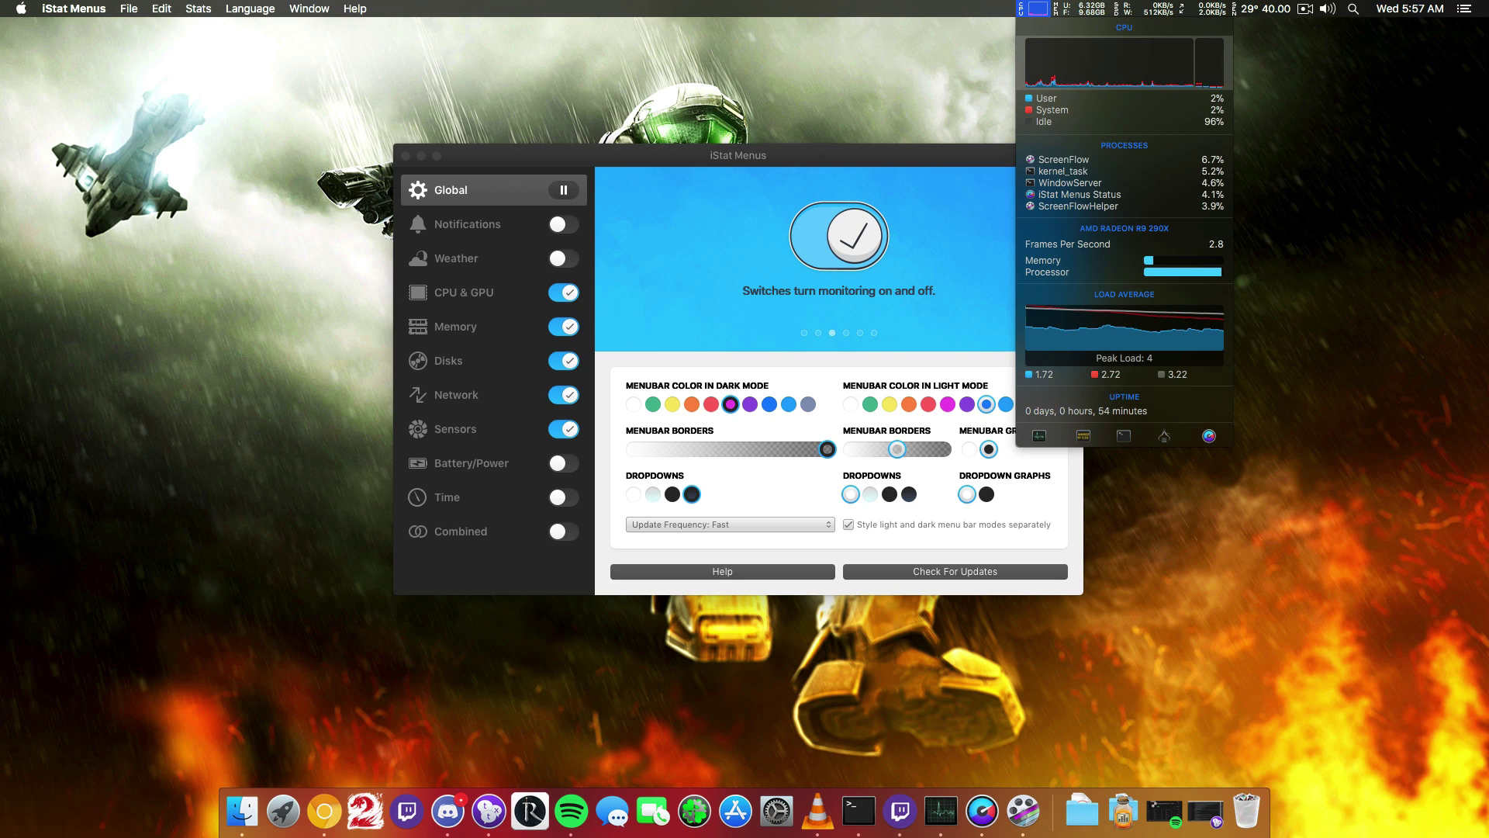
pyautogui.click(1280, 174)
pyautogui.click(1036, 8)
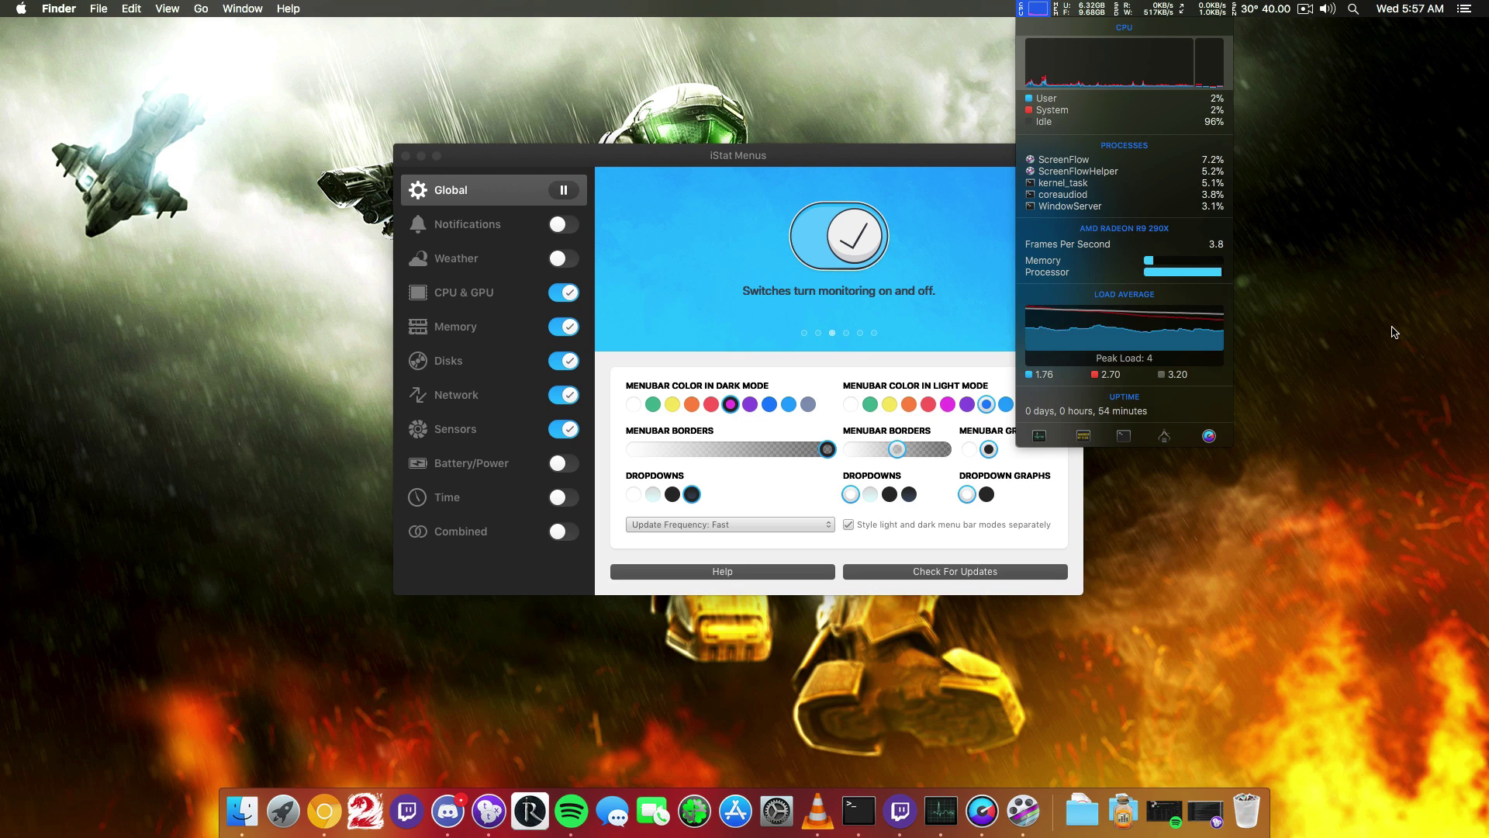
# Dismiss the CPU statistics dropdown, leaving the Global settings window
pyautogui.click(1402, 329)
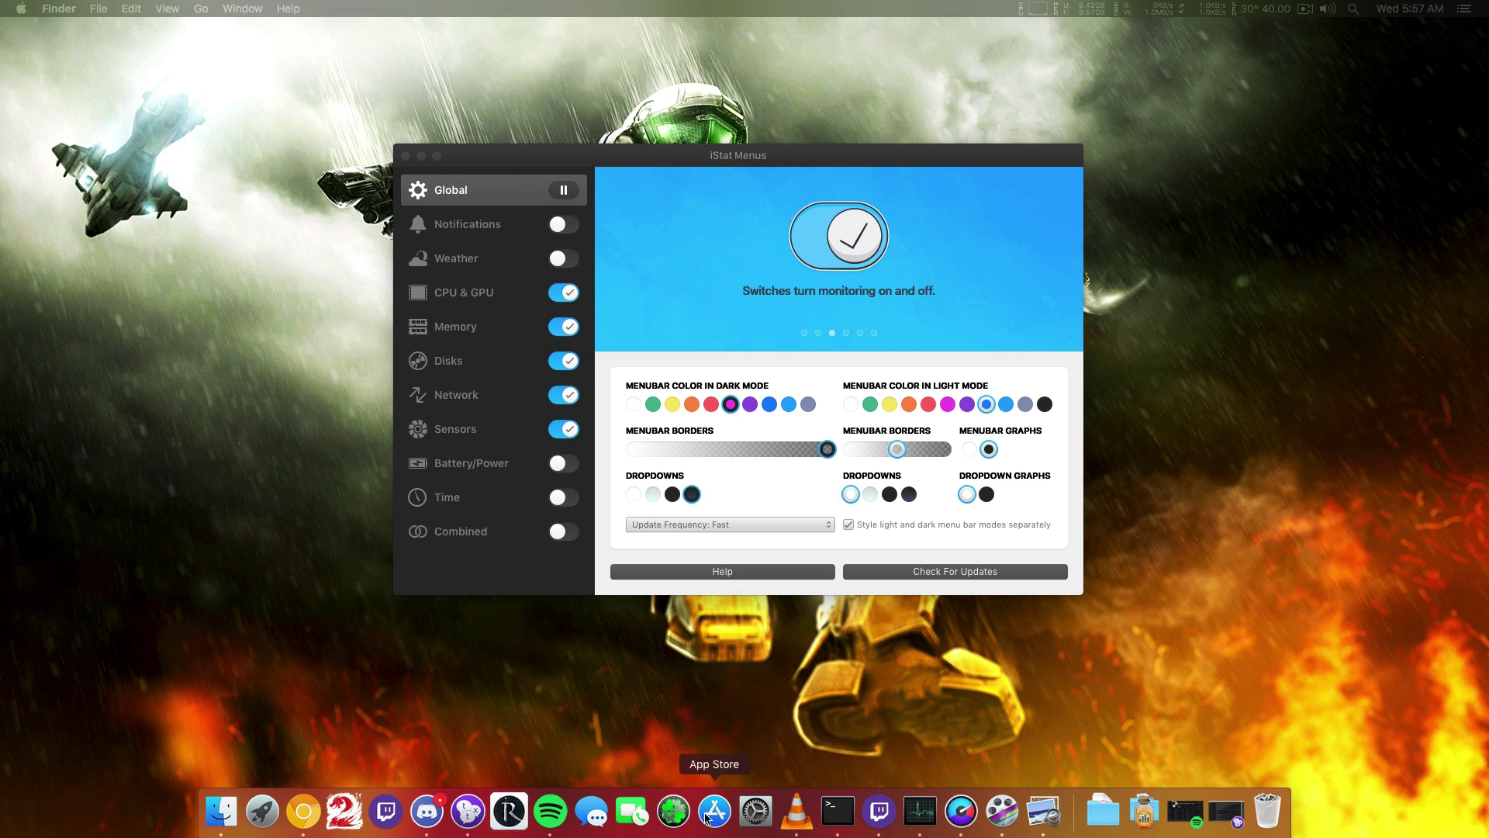
# In Displays' Arrangement view, select the right-hand of the two monitors
pyautogui.click(755, 809)
pyautogui.click(740, 251)
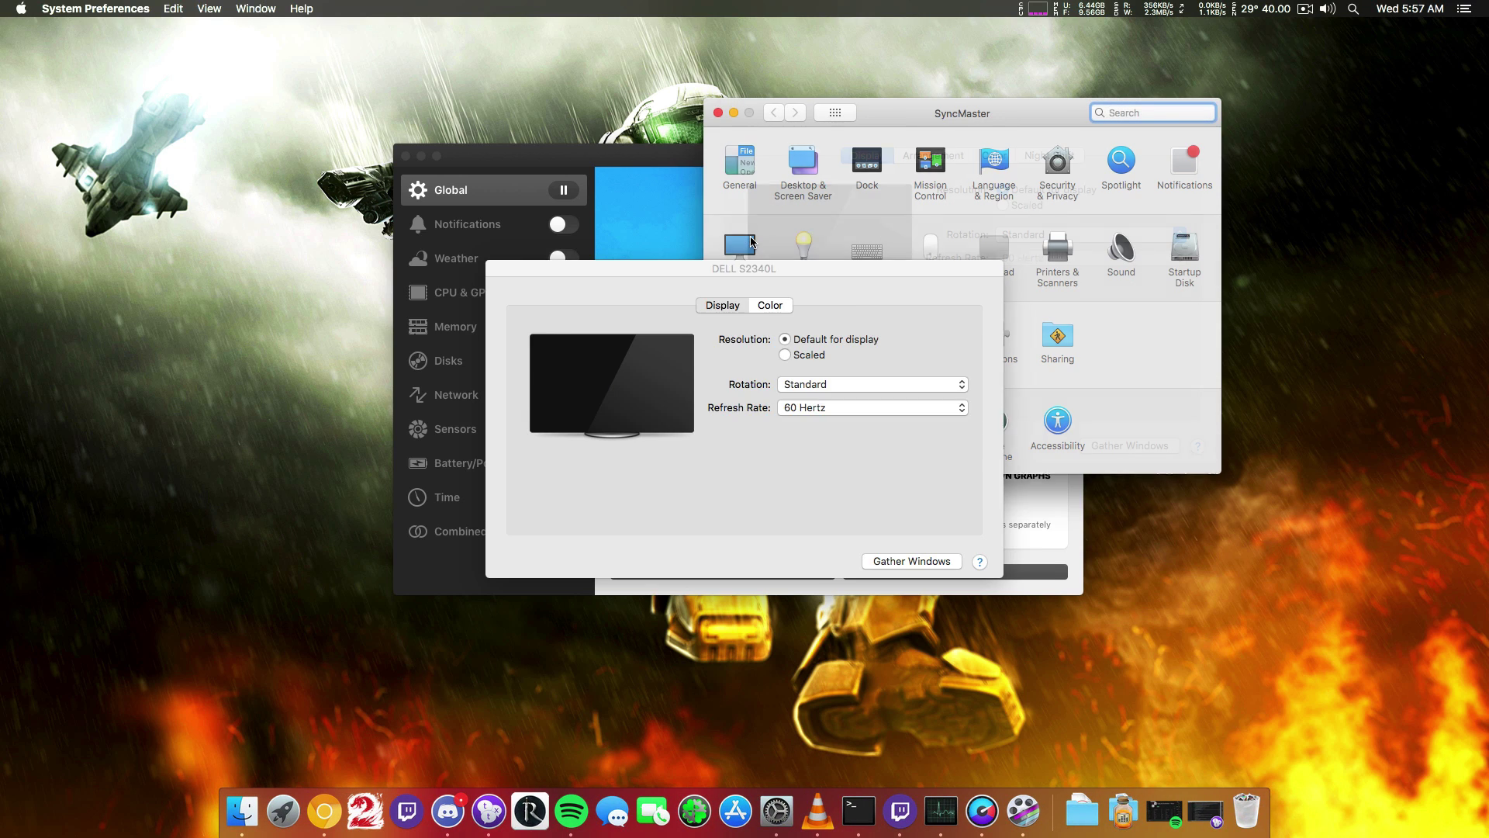
pyautogui.click(933, 155)
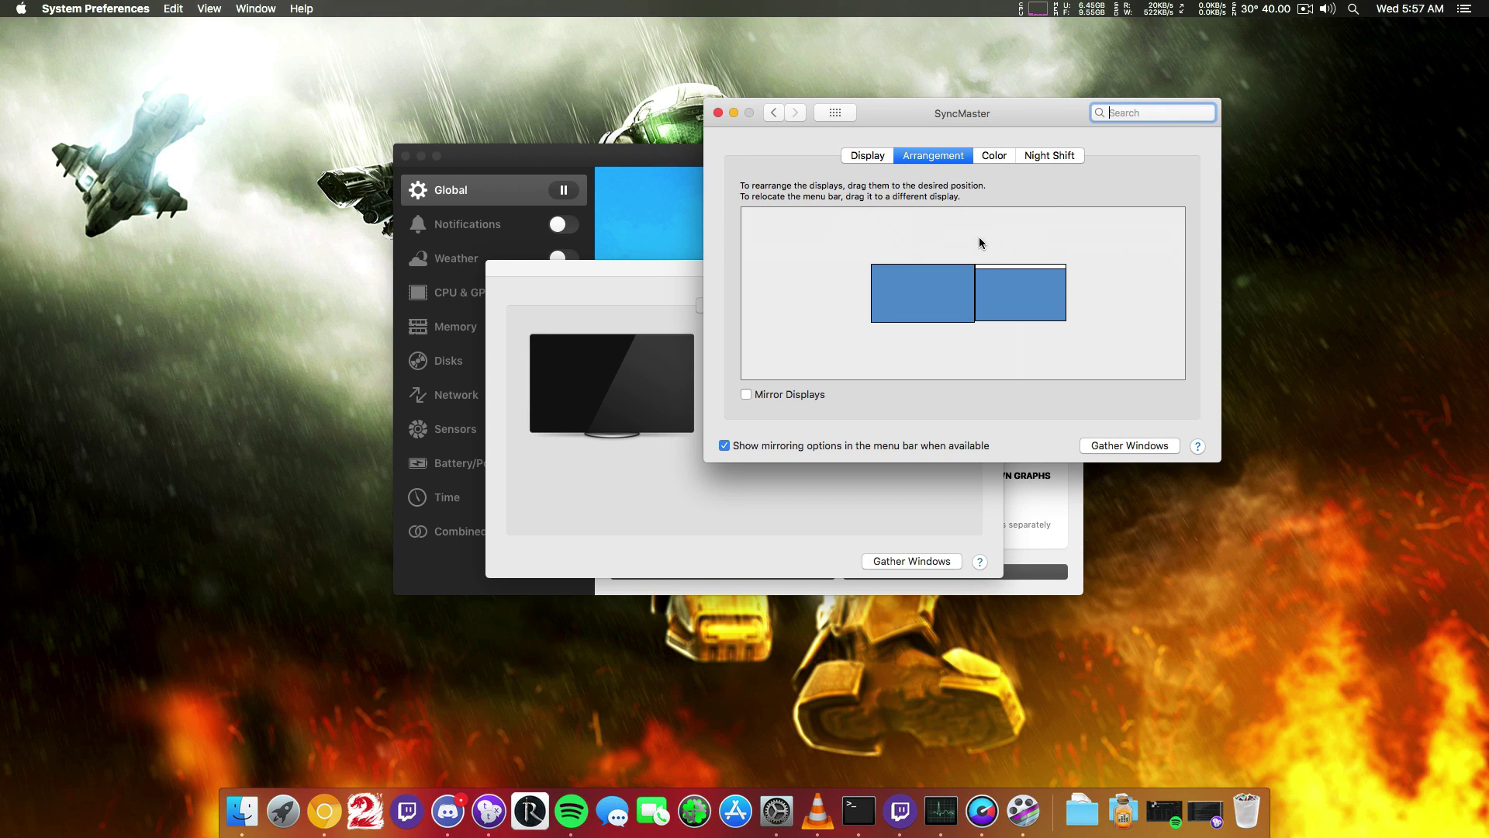
pyautogui.click(991, 279)
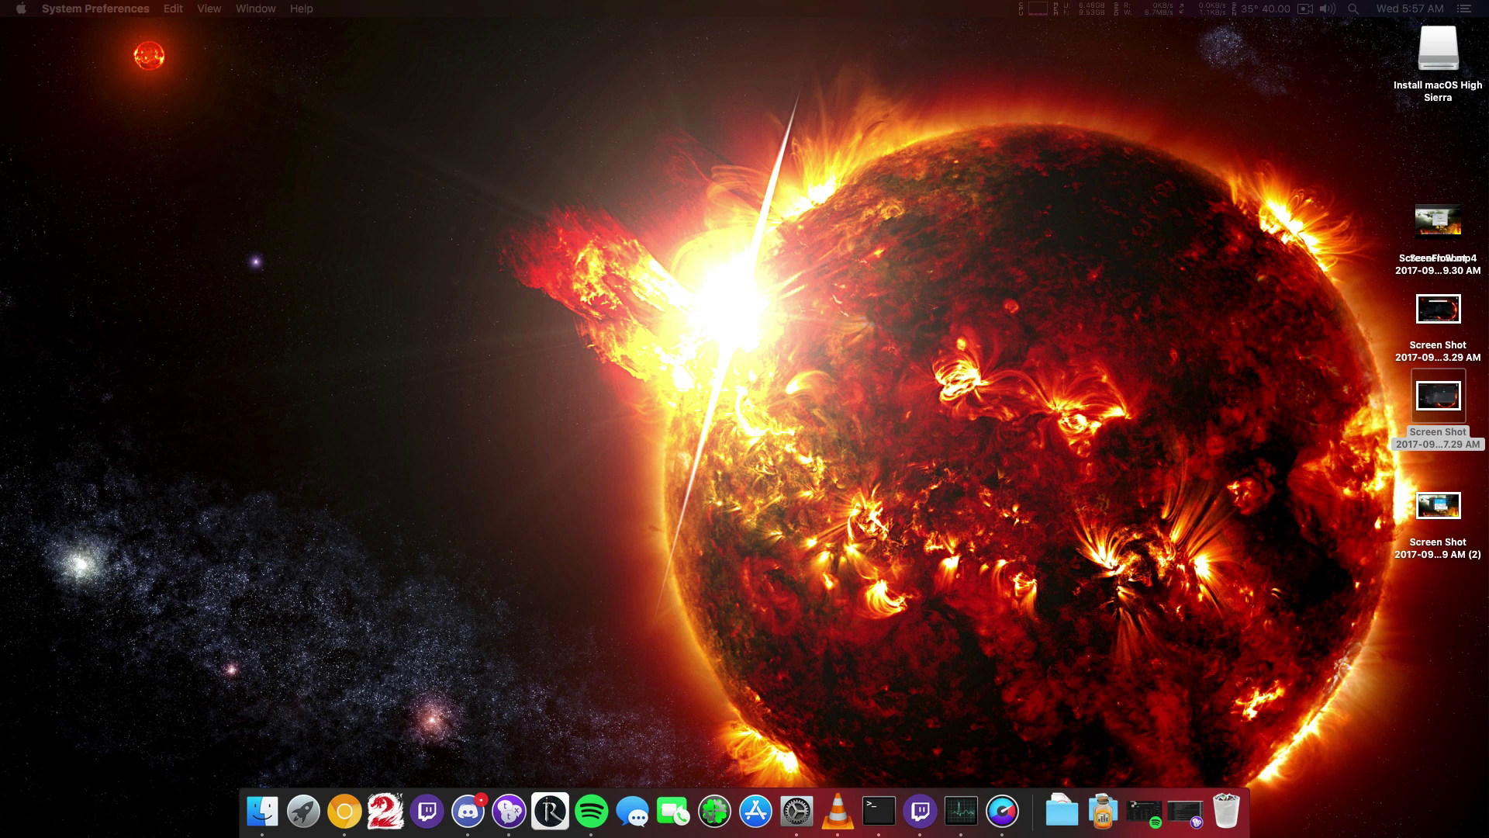
pyautogui.click(1033, 8)
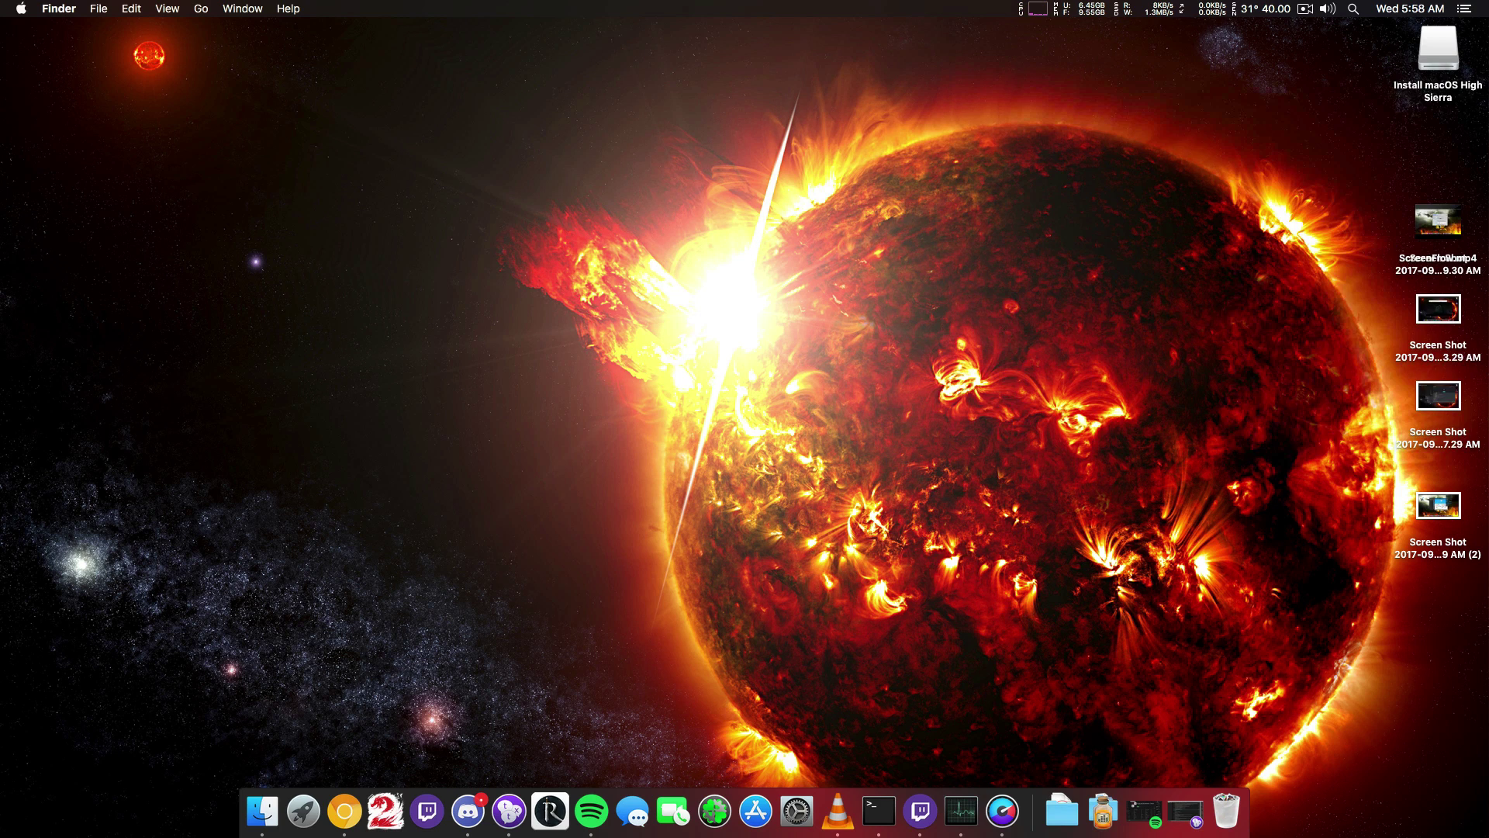
pyautogui.click(1079, 8)
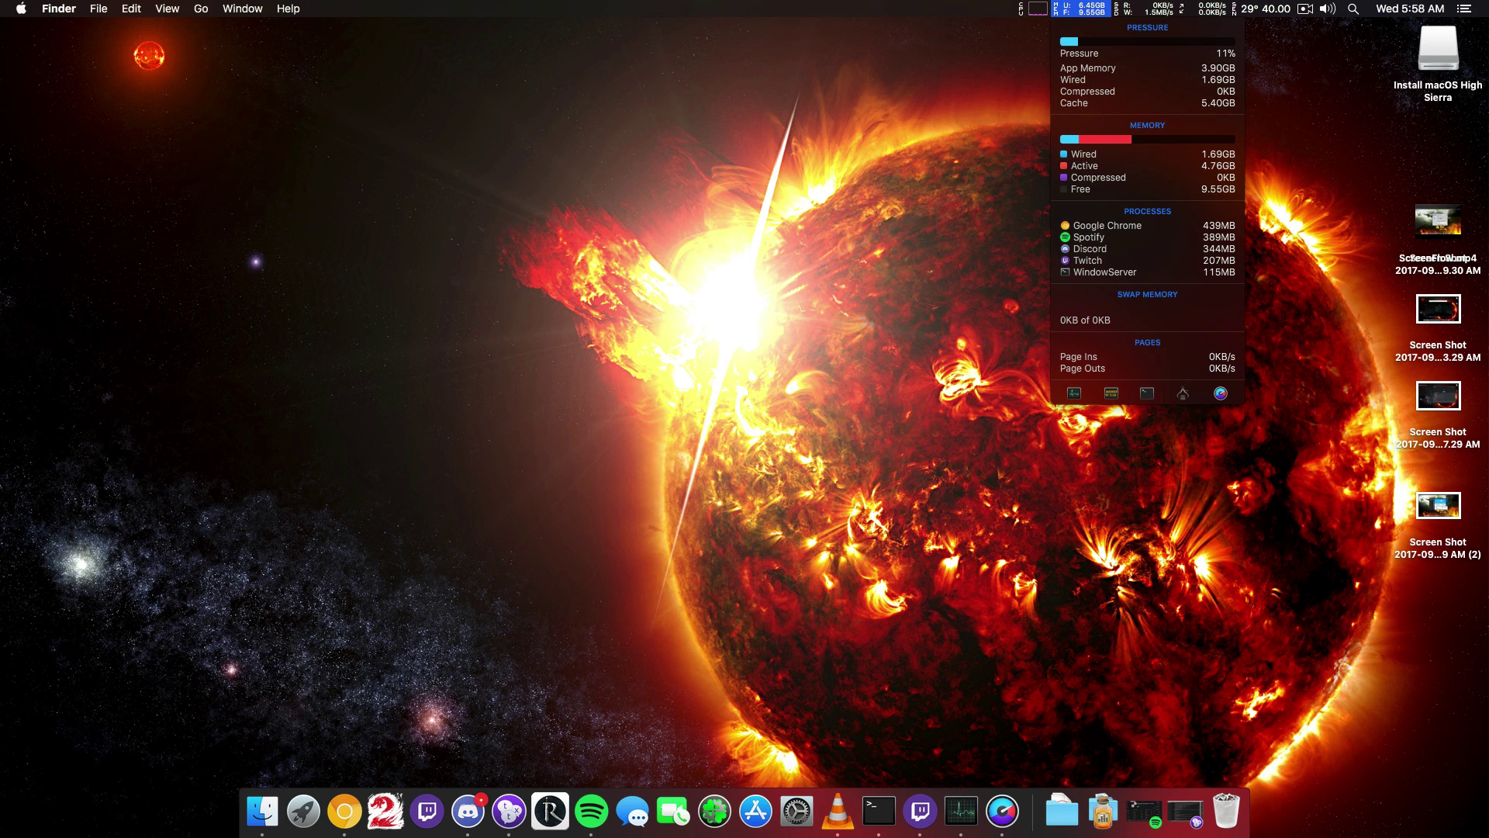
pyautogui.click(1149, 8)
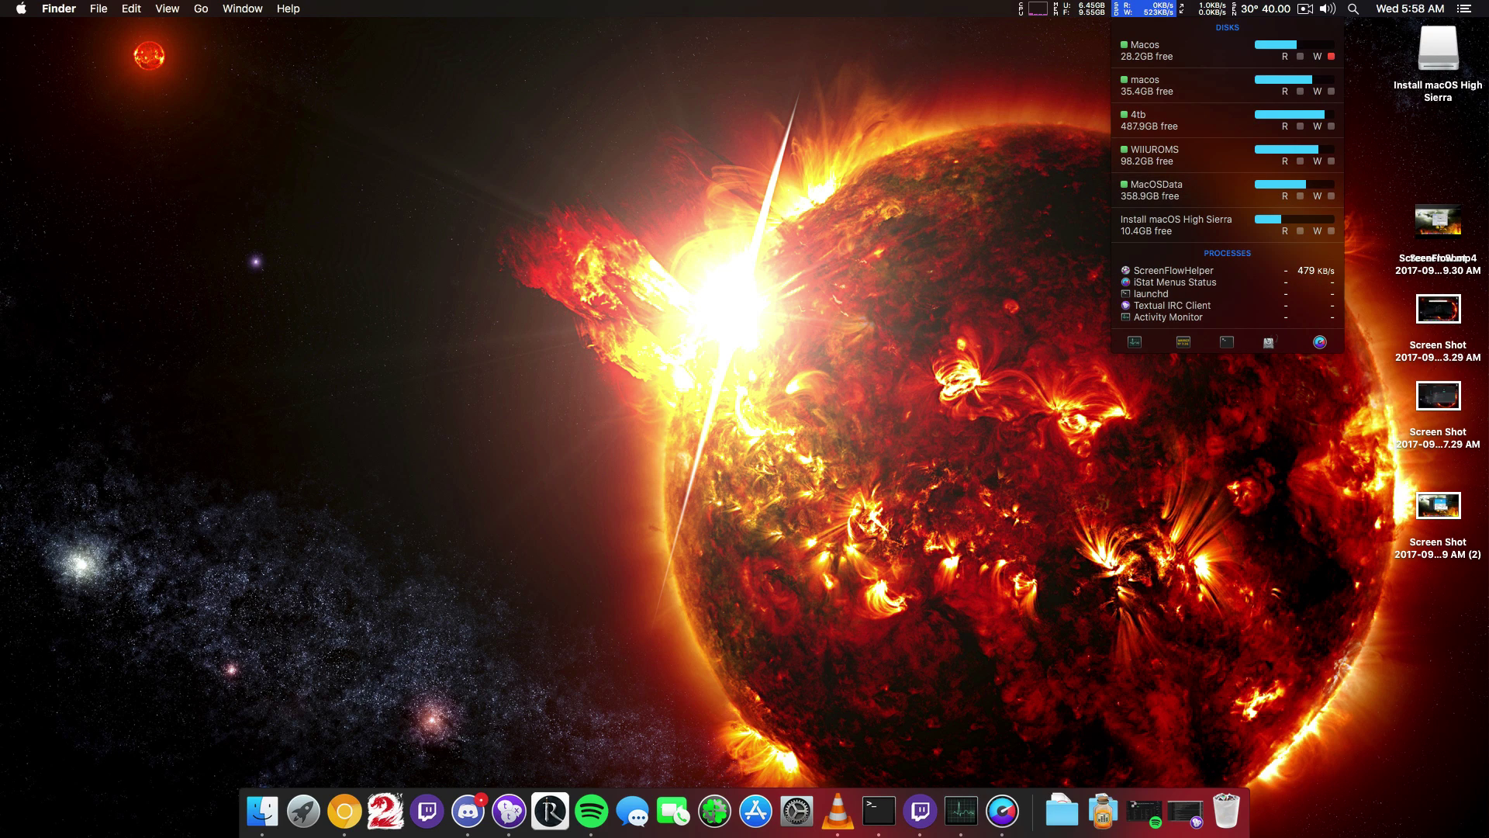
# Dismiss the disks dropdown and open the sensors temperature dropdown
pyautogui.press('Escape')
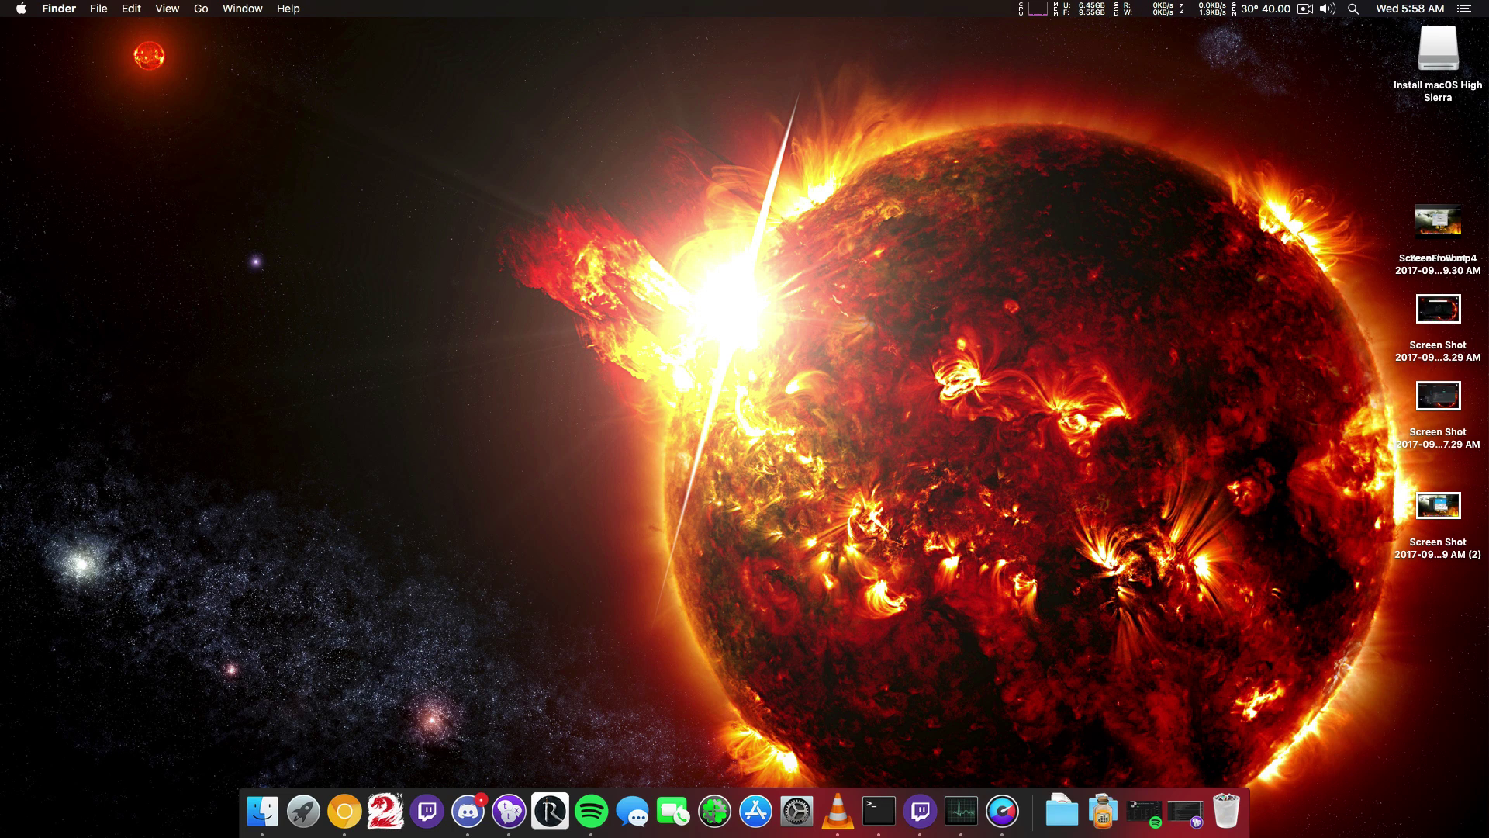
pyautogui.click(1263, 8)
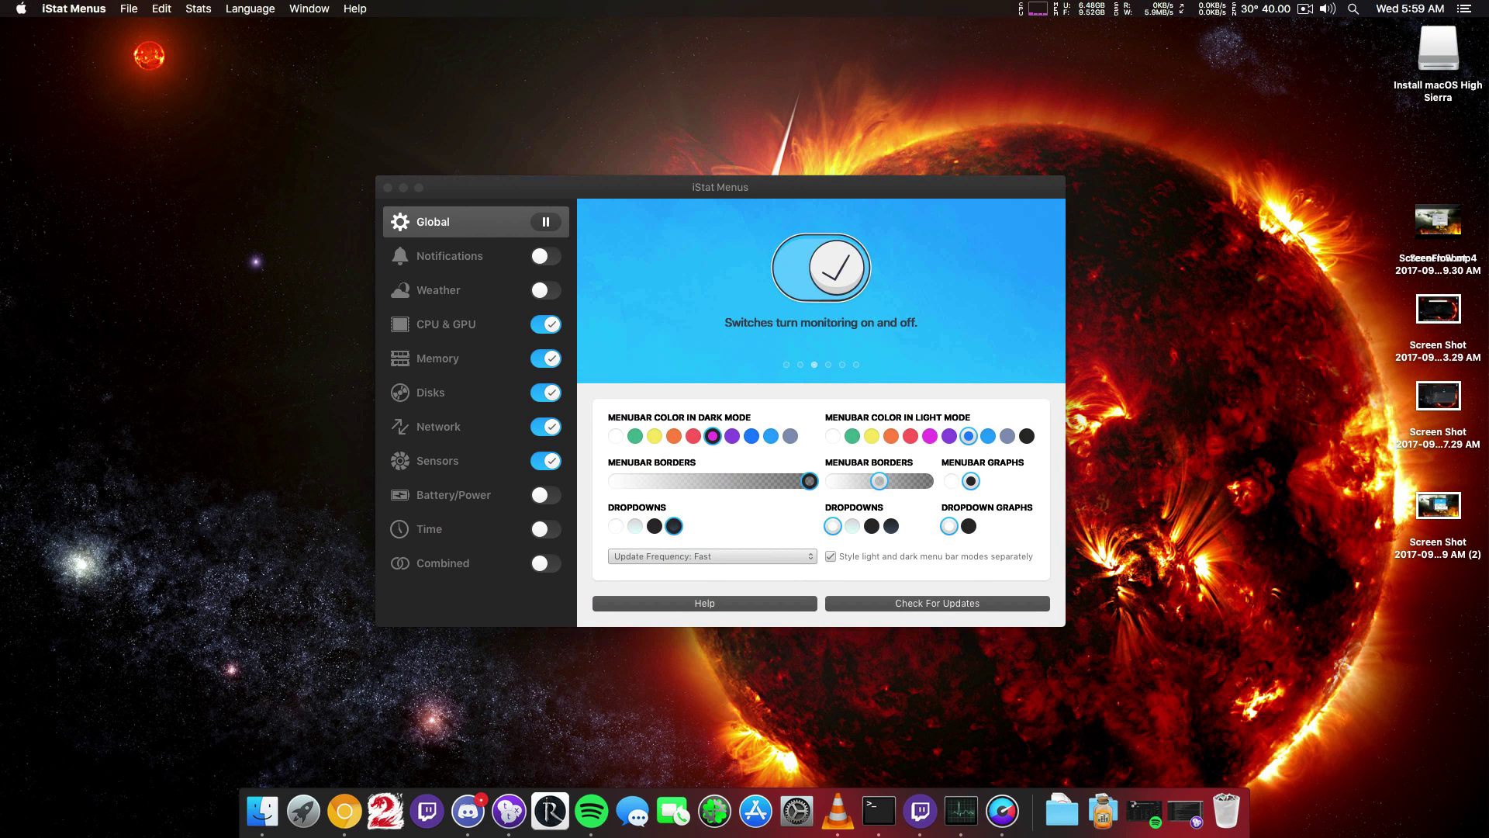
# On the Weather page, toggle Weather monitoring on and back off, then show Notifications
pyautogui.click(454, 289)
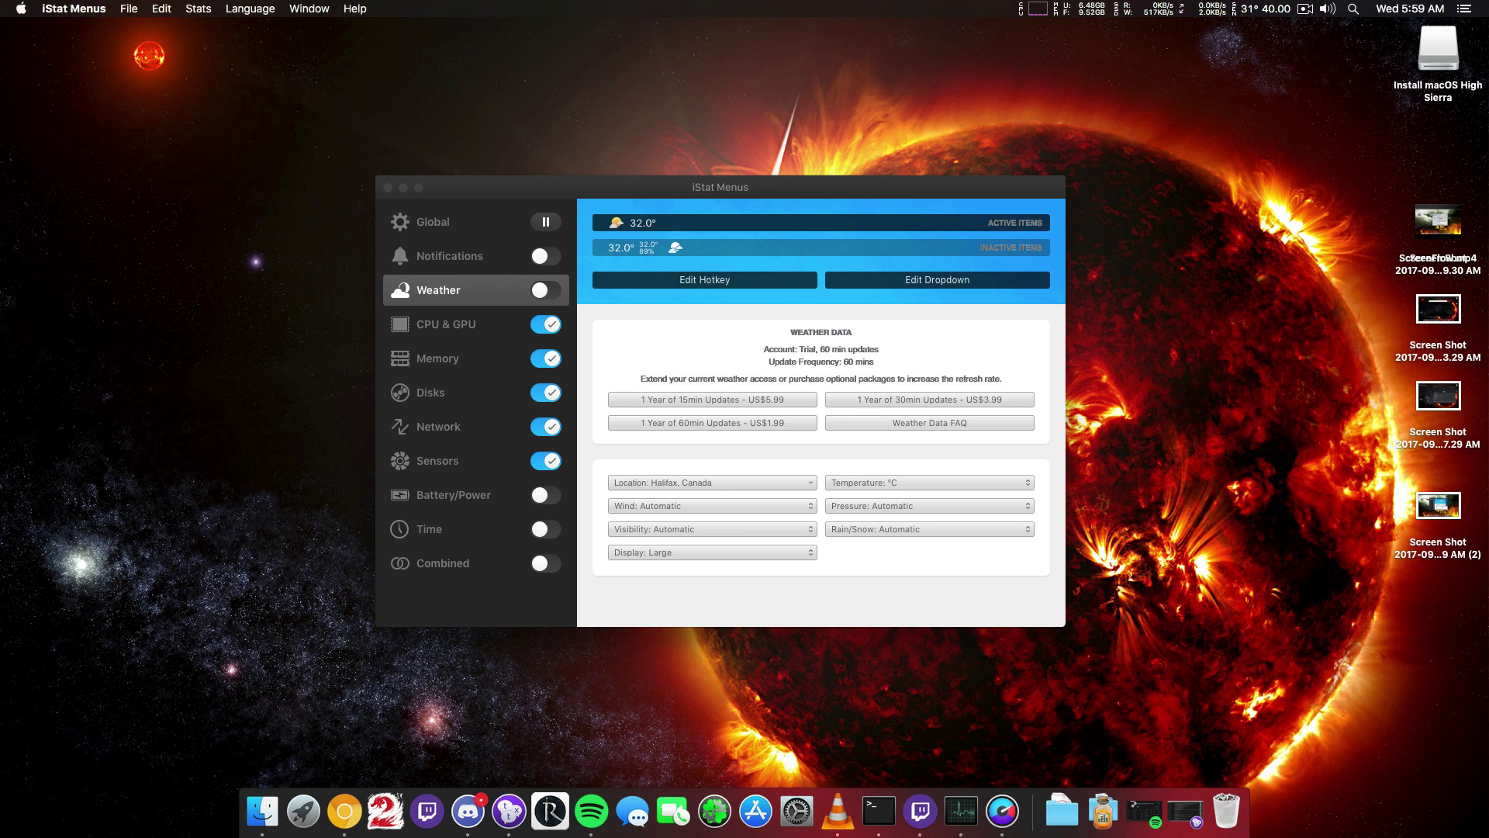
pyautogui.click(545, 291)
pyautogui.click(546, 289)
pyautogui.moveTo(721, 186); pyautogui.dragTo(778, 204)
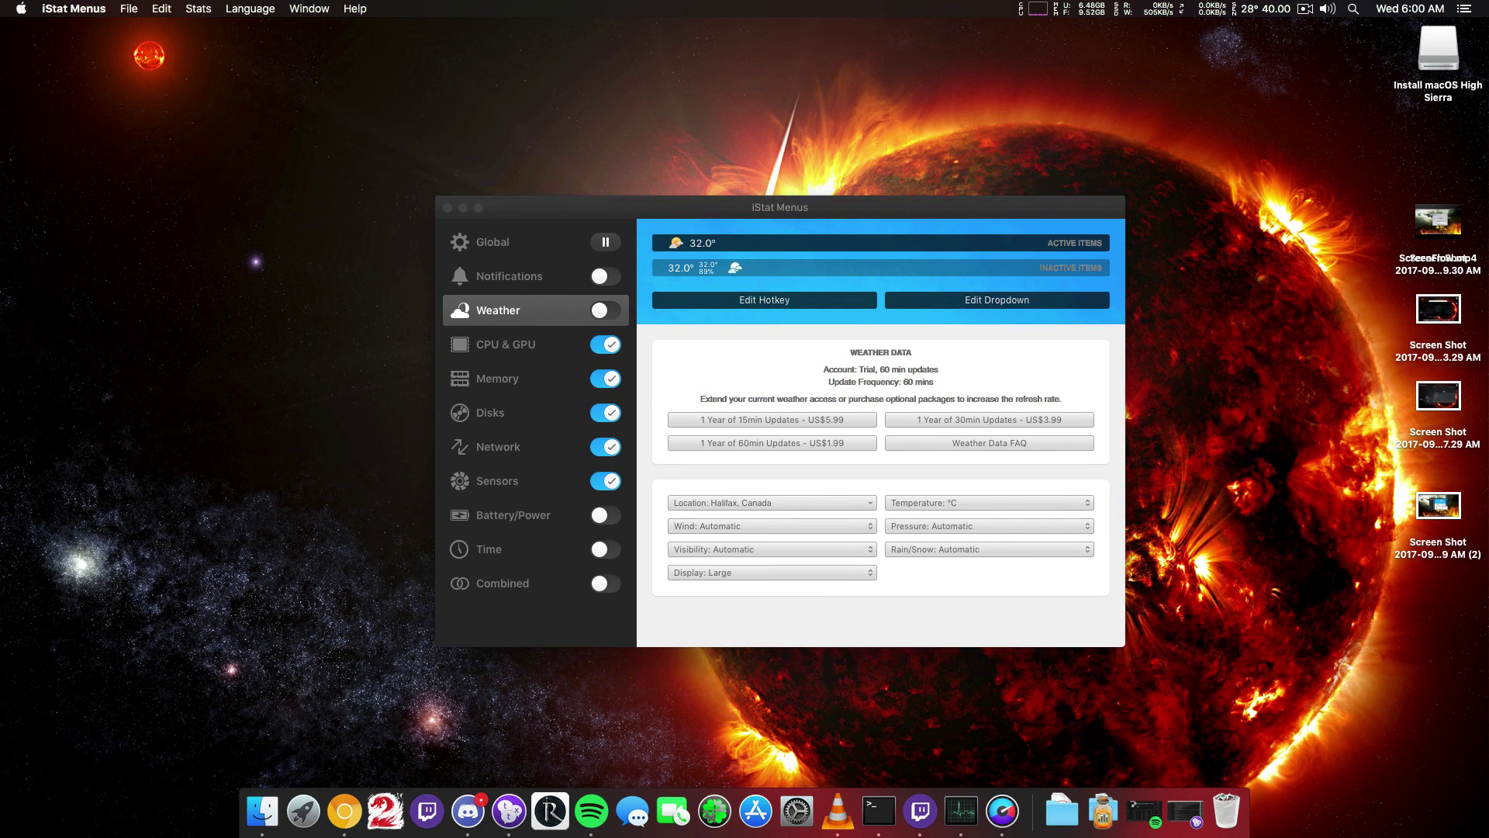
pyautogui.click(1463, 8)
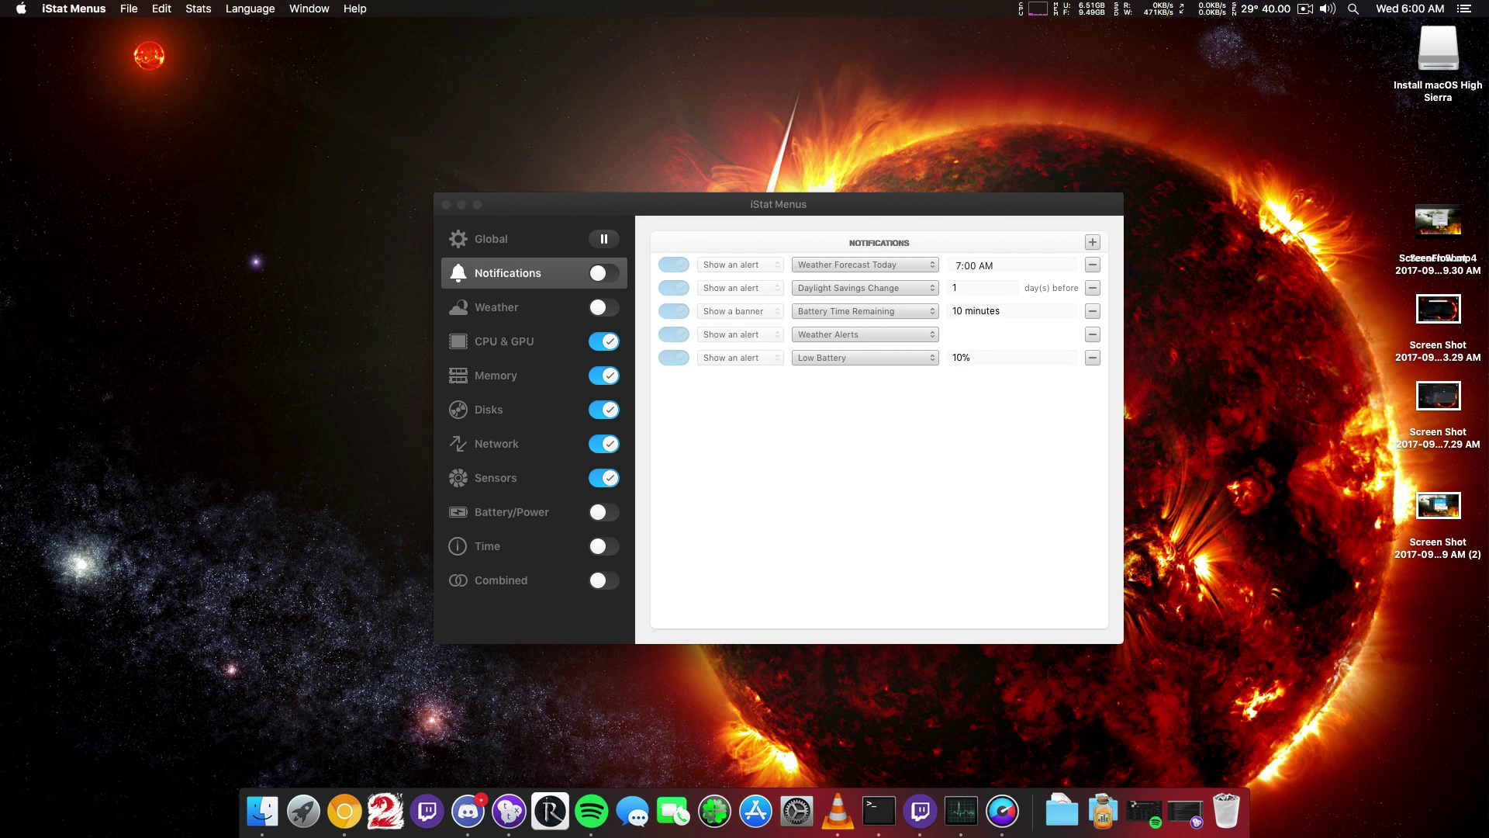
pyautogui.moveTo(652, 204); pyautogui.dragTo(702, 171)
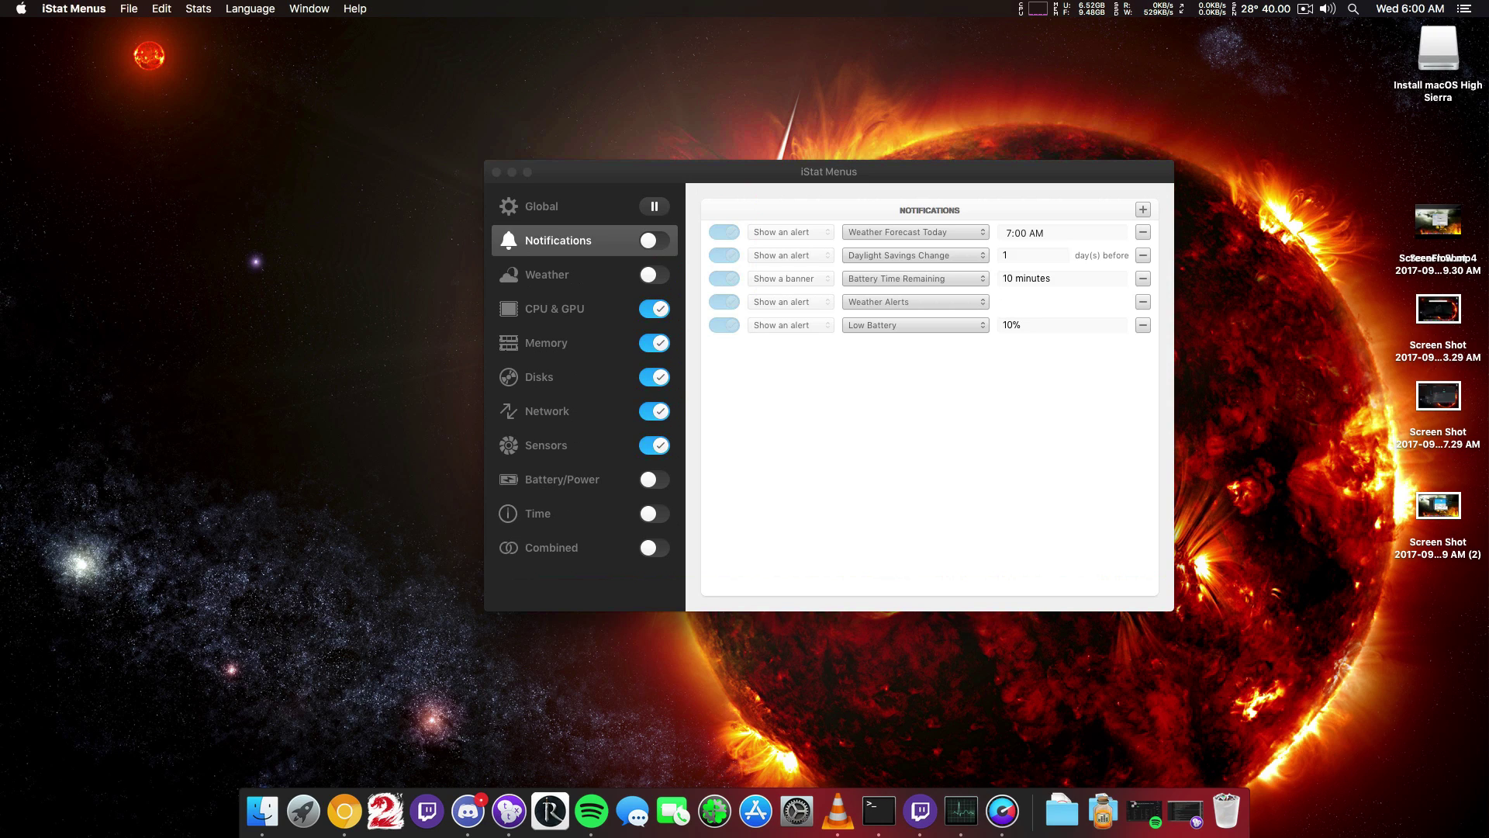
# Revisit Weather, return to Notifications, and briefly check the Notification Center Today view
pyautogui.click(548, 275)
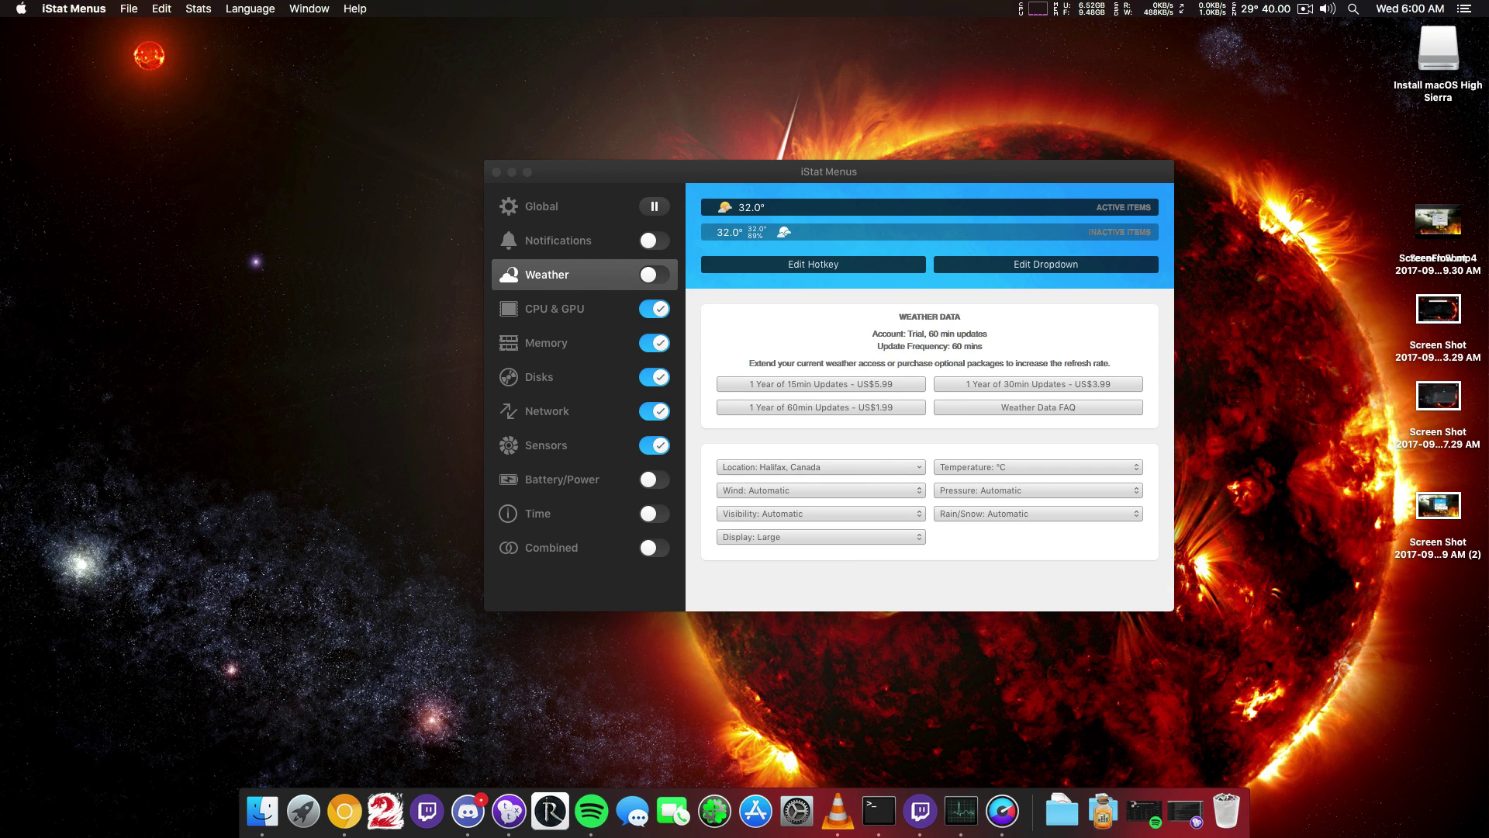
pyautogui.click(559, 240)
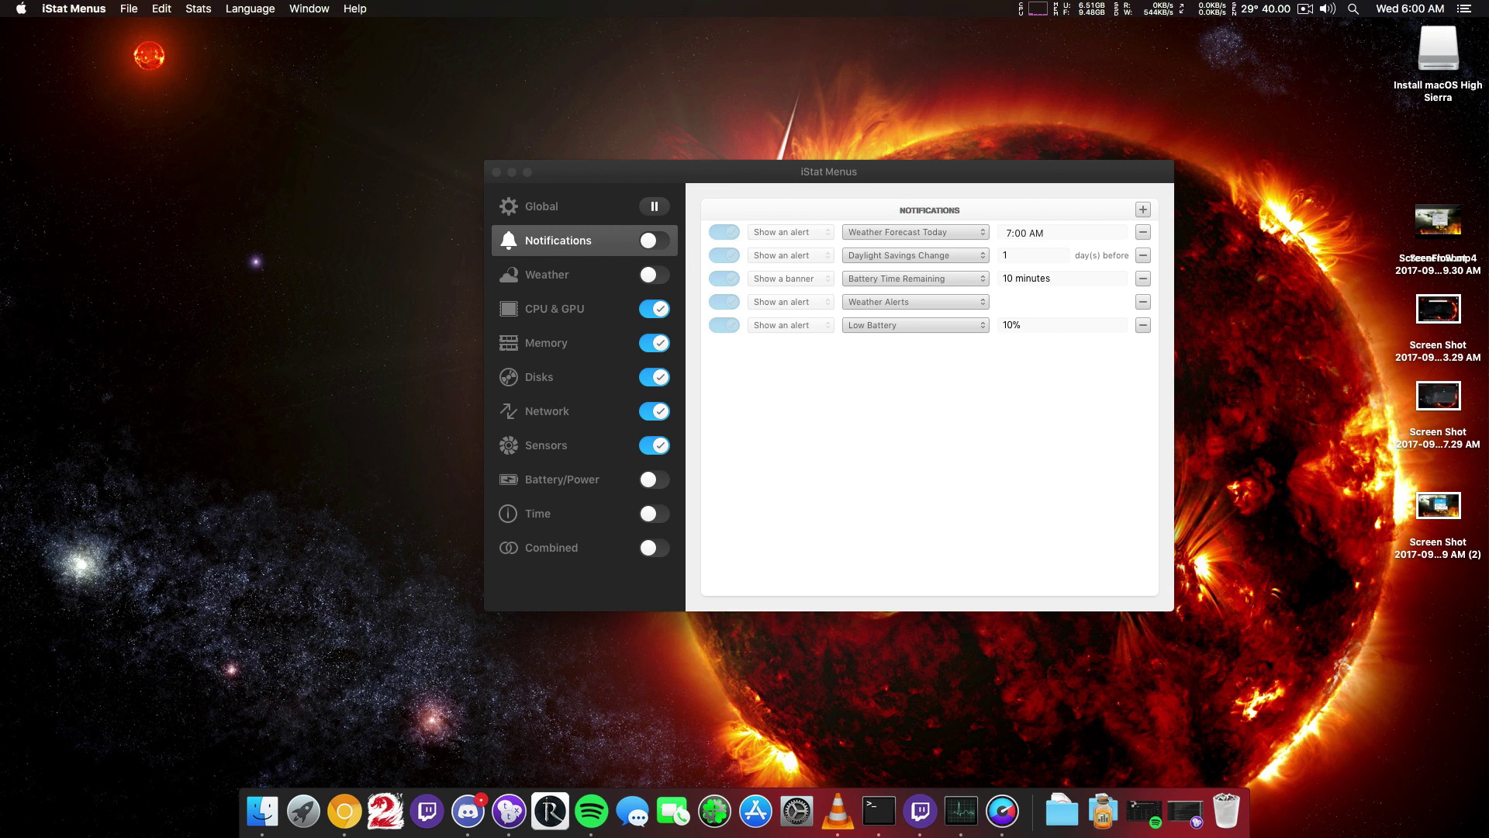
pyautogui.click(1465, 8)
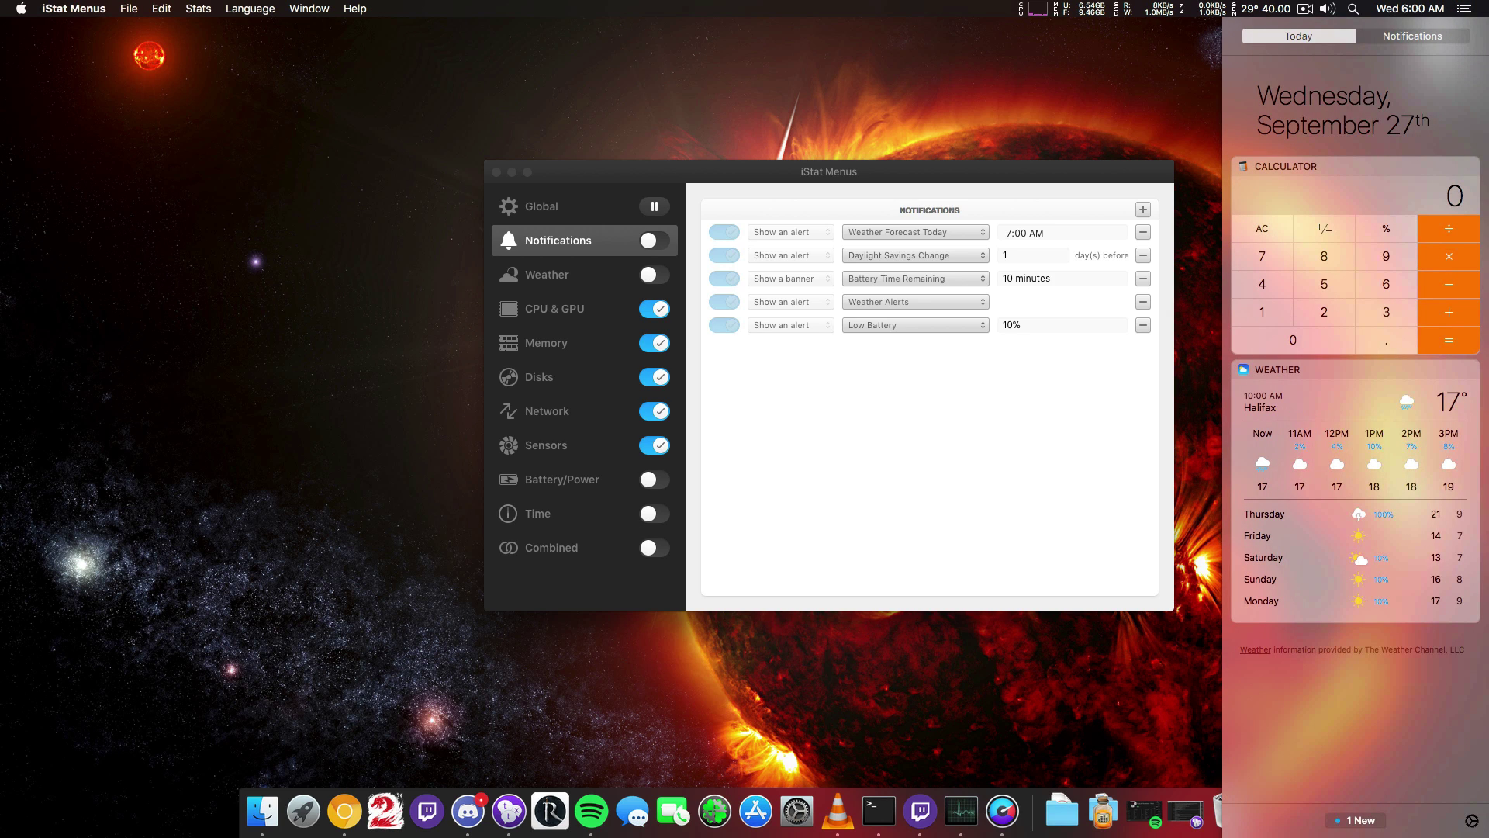
pyautogui.click(1464, 8)
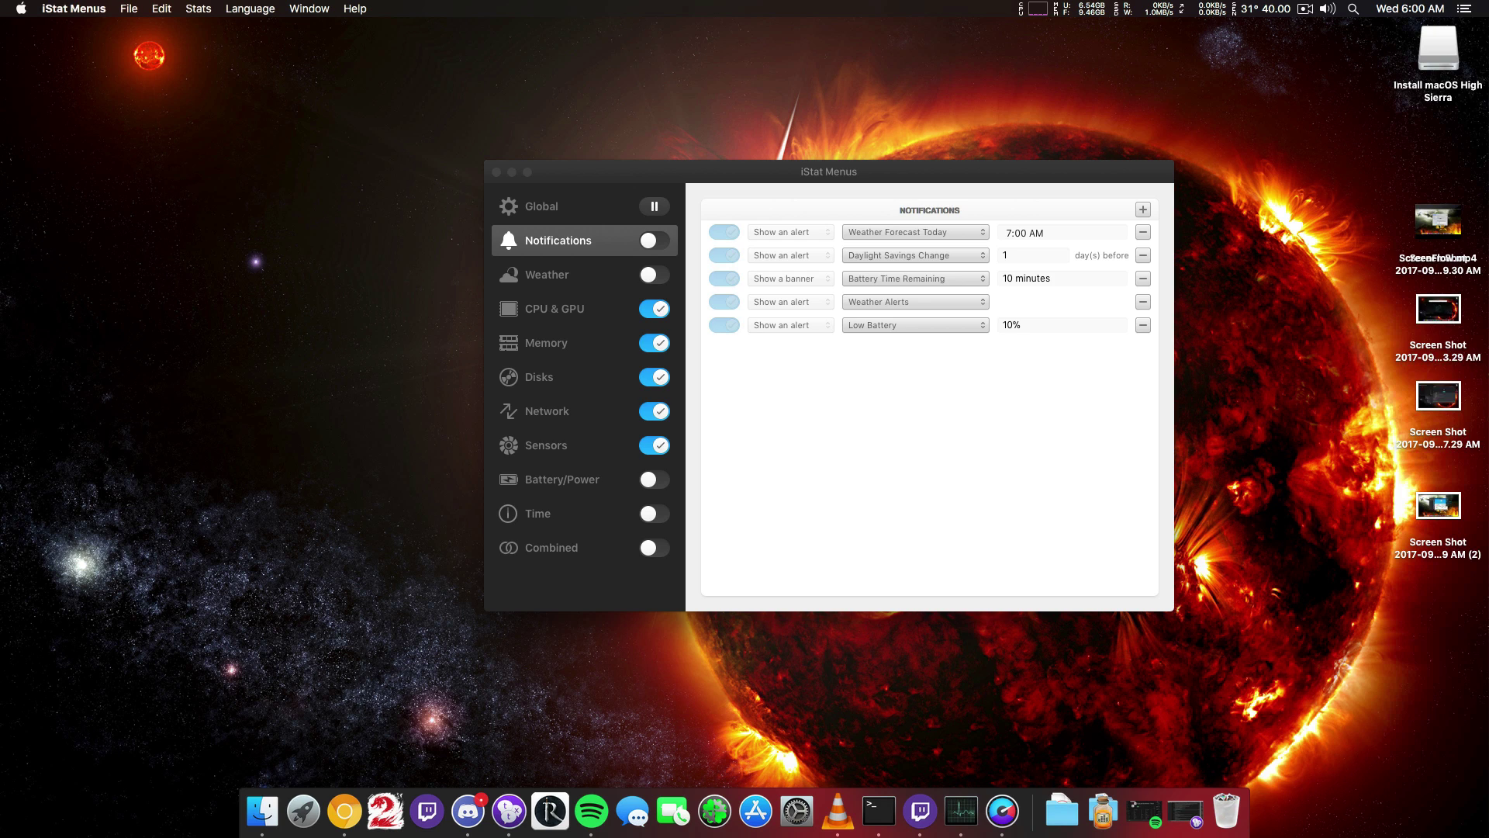
pyautogui.moveTo(884, 172)
pyautogui.mouseDown()
pyautogui.moveTo(908, 203)
pyautogui.moveTo(857, 144)
pyautogui.mouseUp()
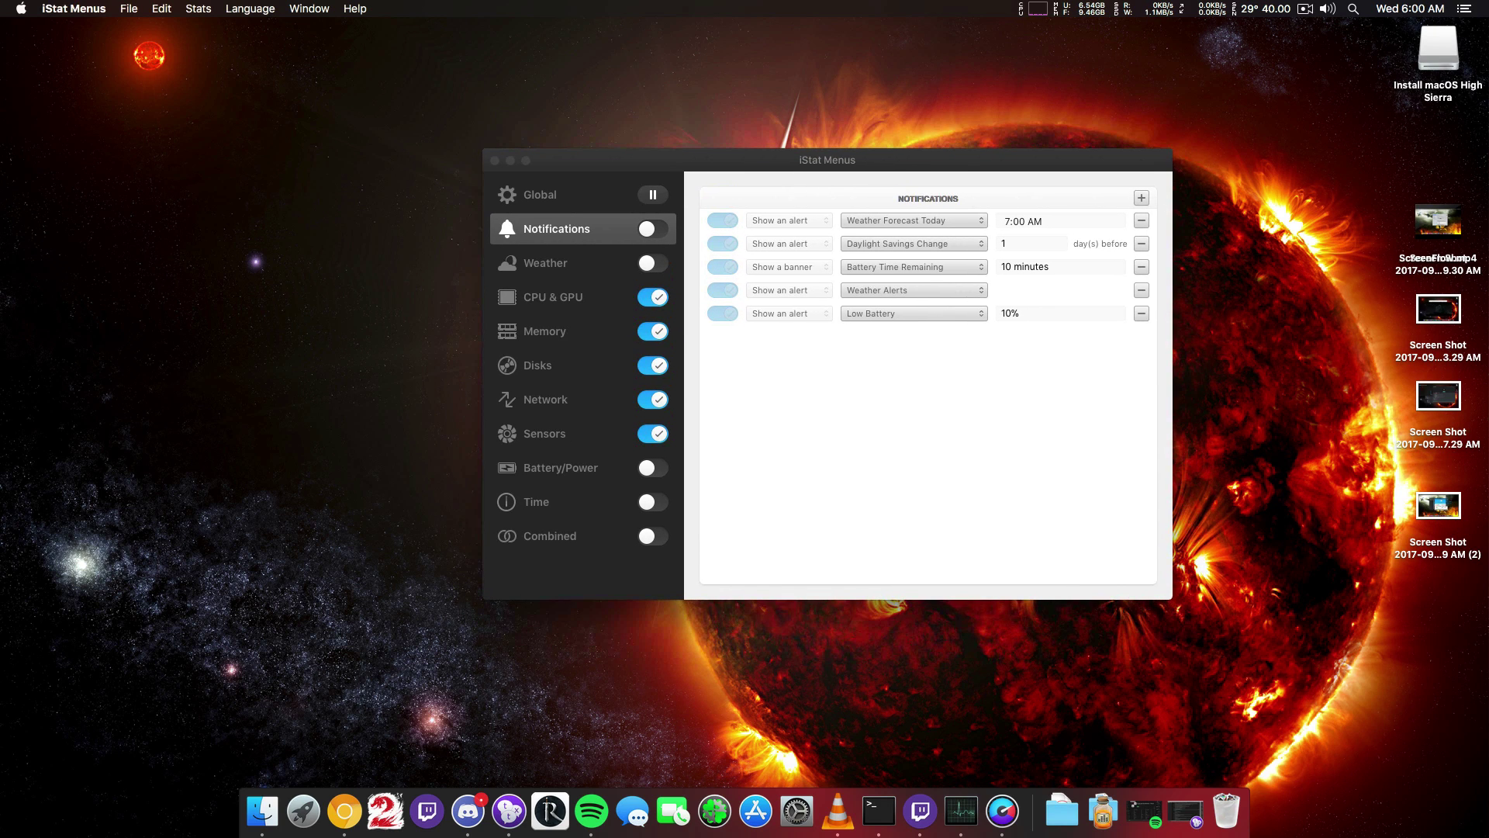
pyautogui.click(1062, 8)
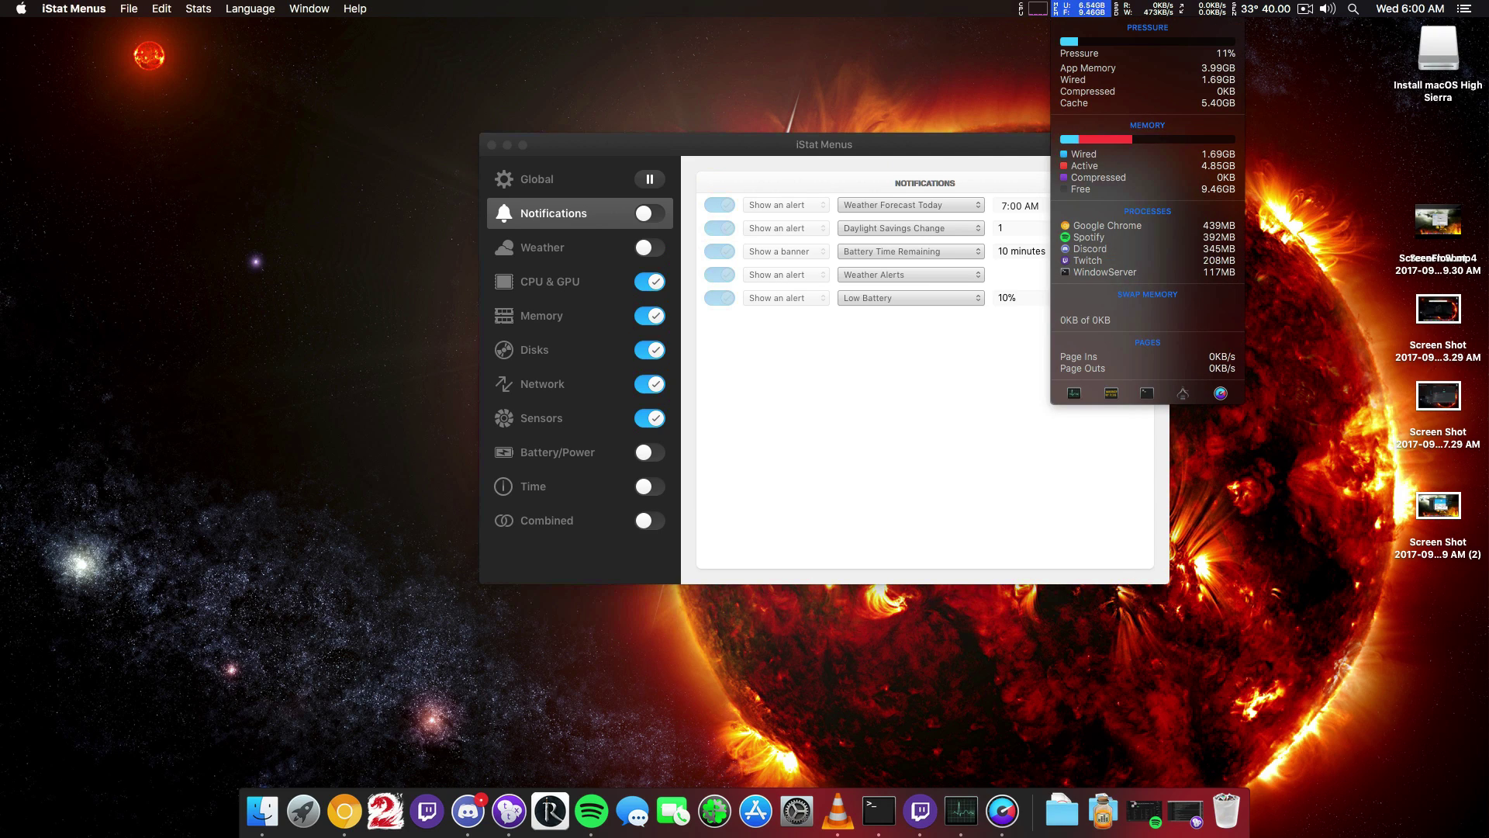
pyautogui.press('Escape')
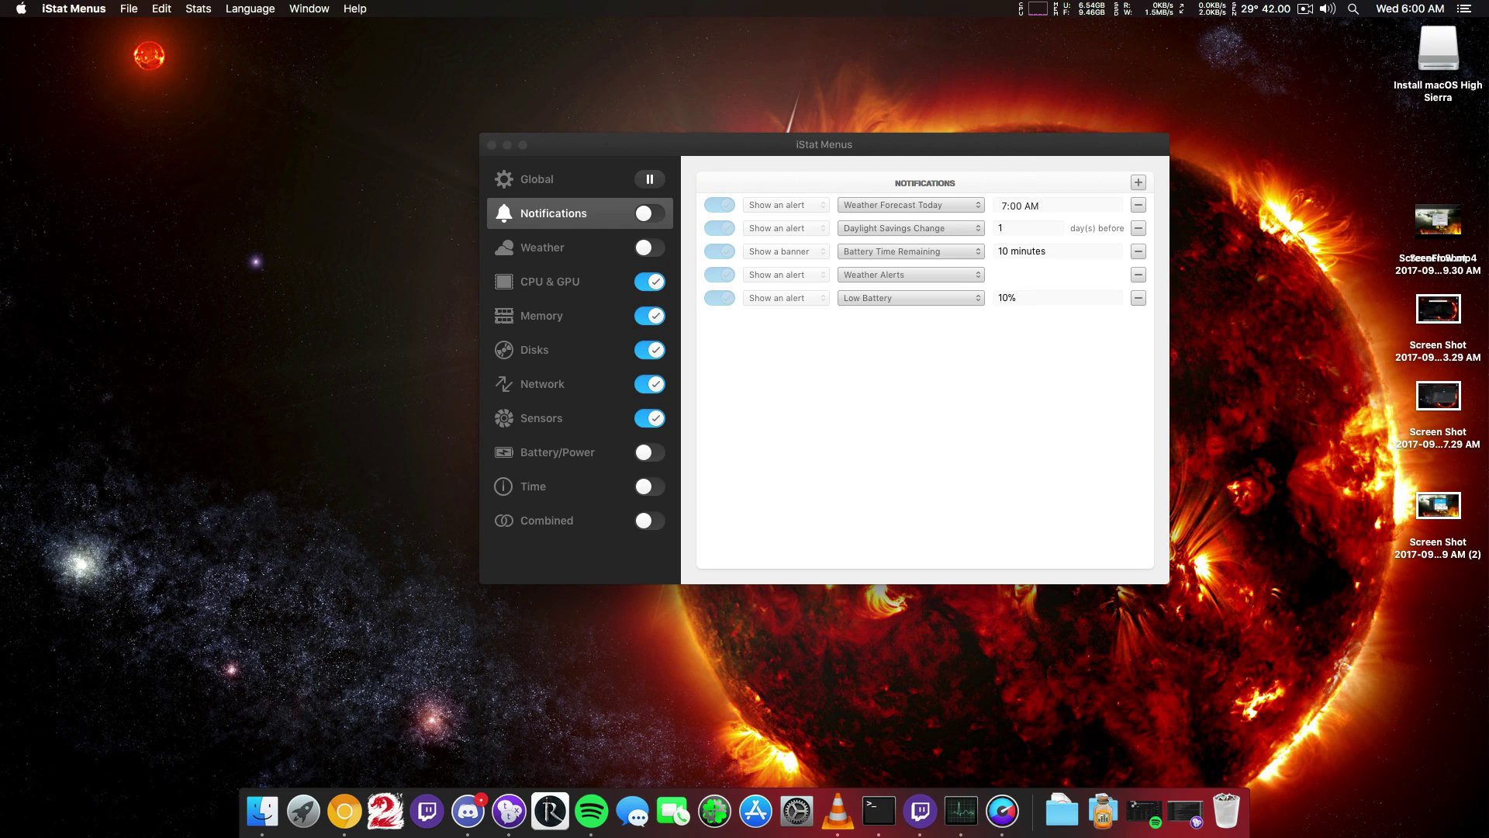
pyautogui.moveTo(823, 144); pyautogui.dragTo(824, 128)
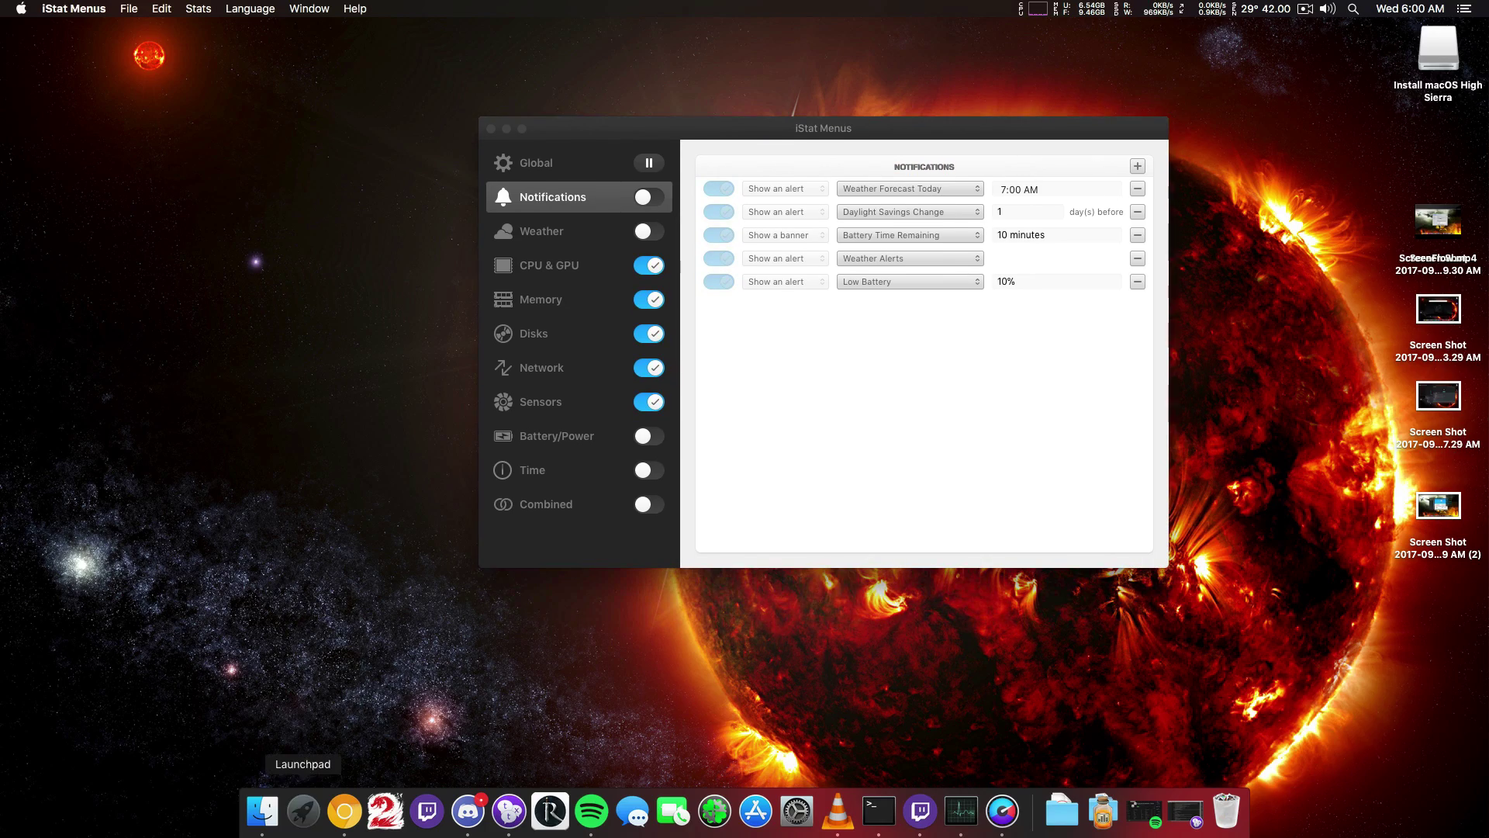
pyautogui.click(303, 810)
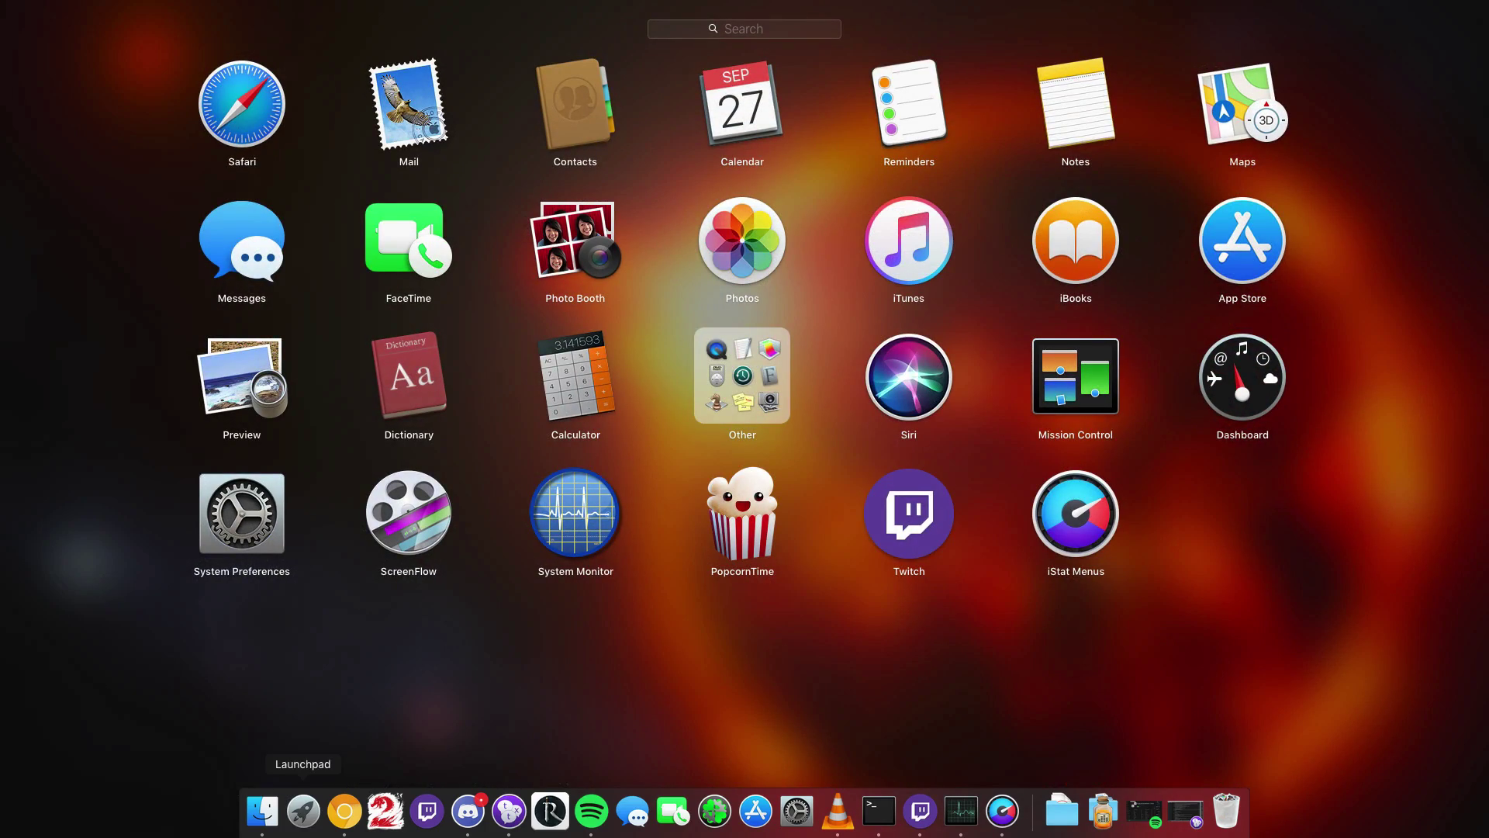
pyautogui.click(304, 810)
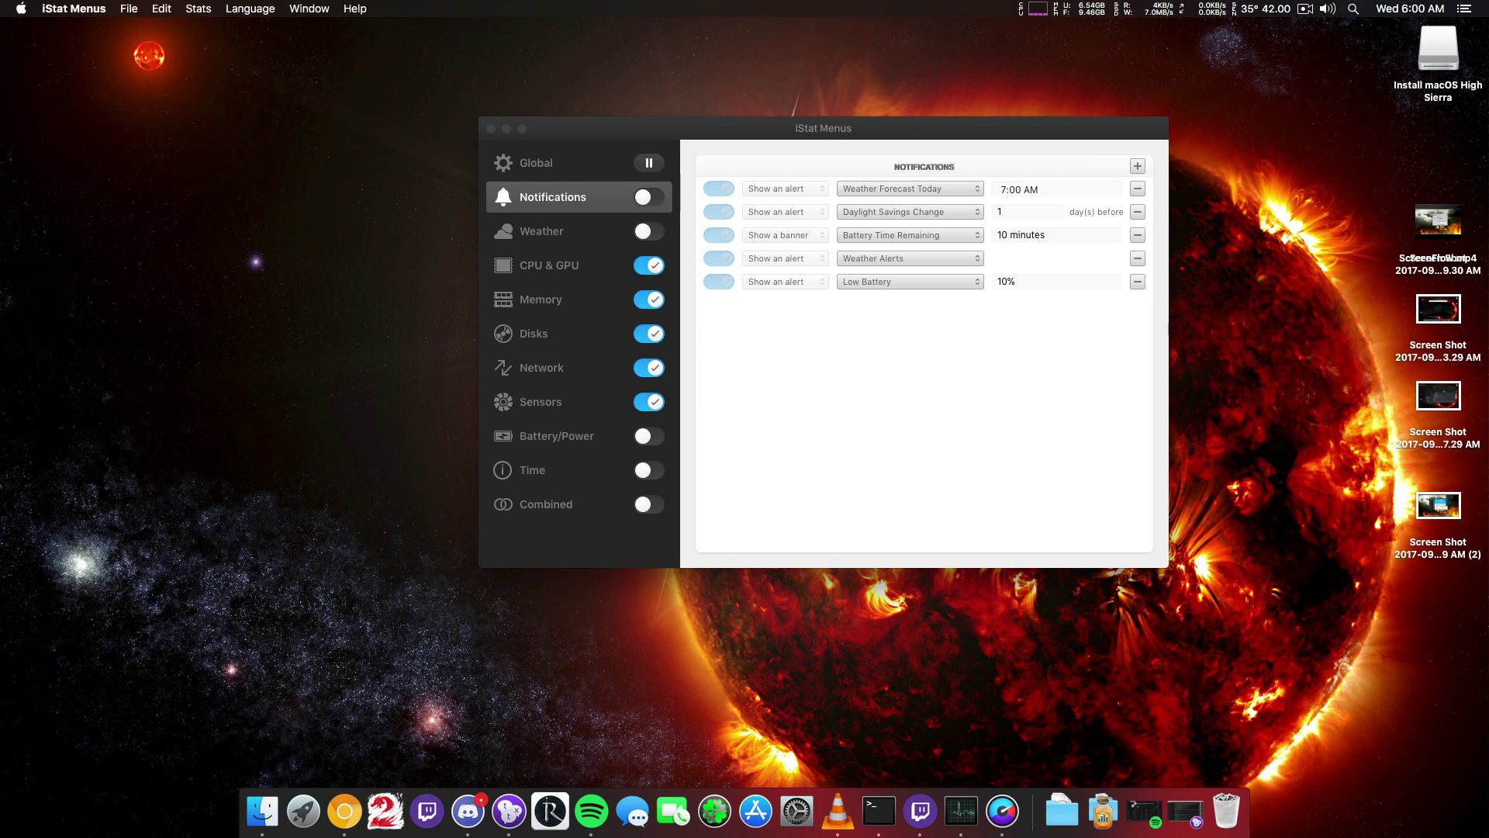